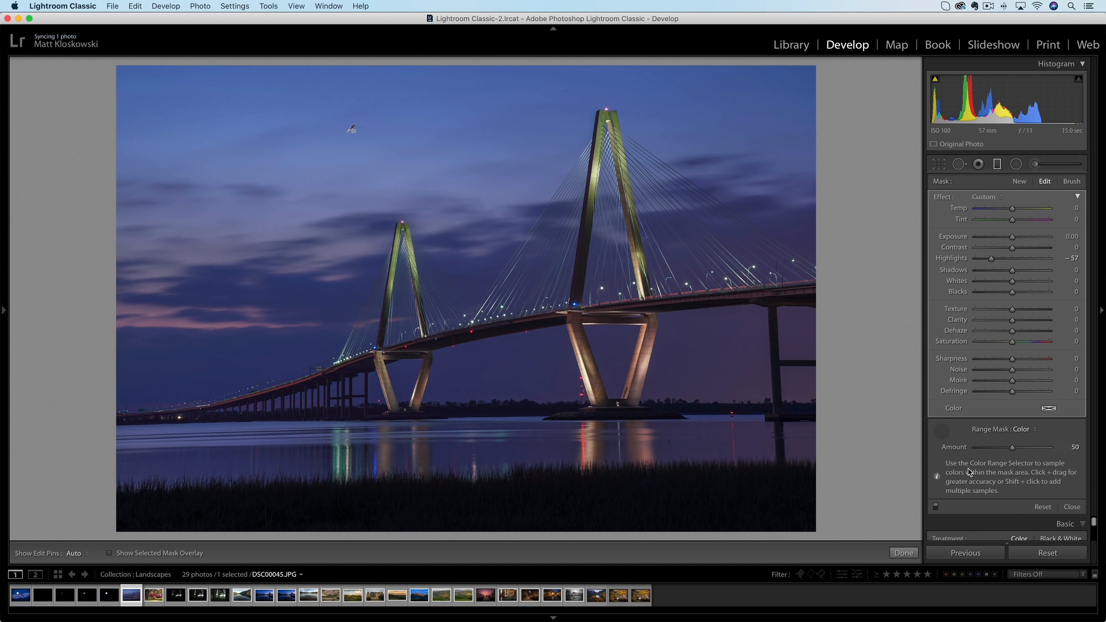
# - Check the sky graduated filter's mask overlay, set the filter's temperature to −18 and finish the mask
pyautogui.press('o')
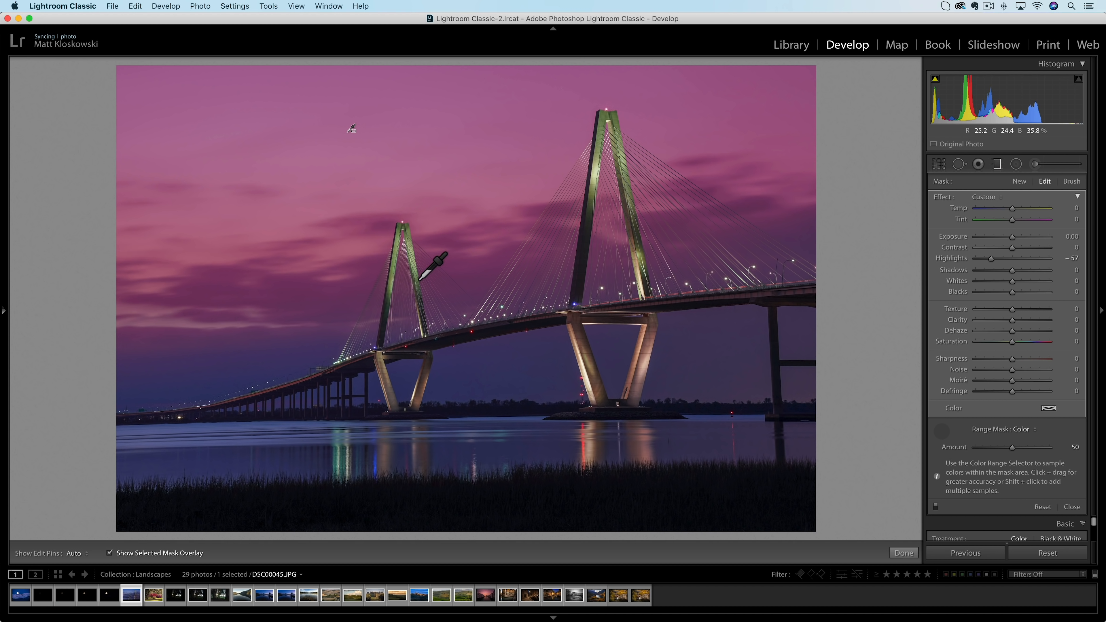
pyautogui.press('o')
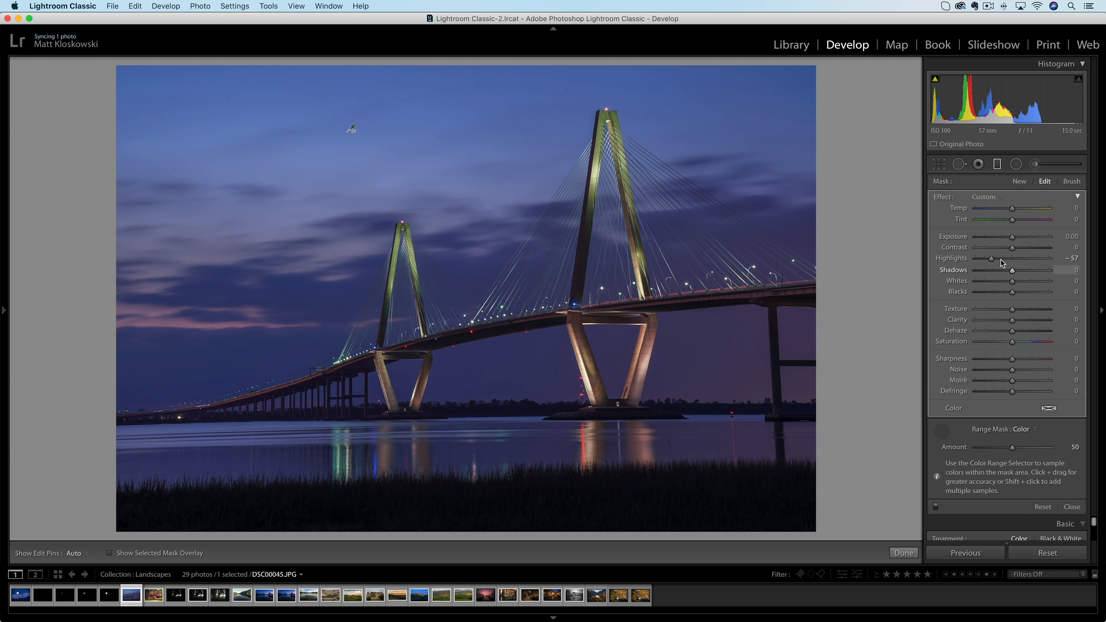
pyautogui.moveTo(1008, 212); pyautogui.dragTo(1006, 210)
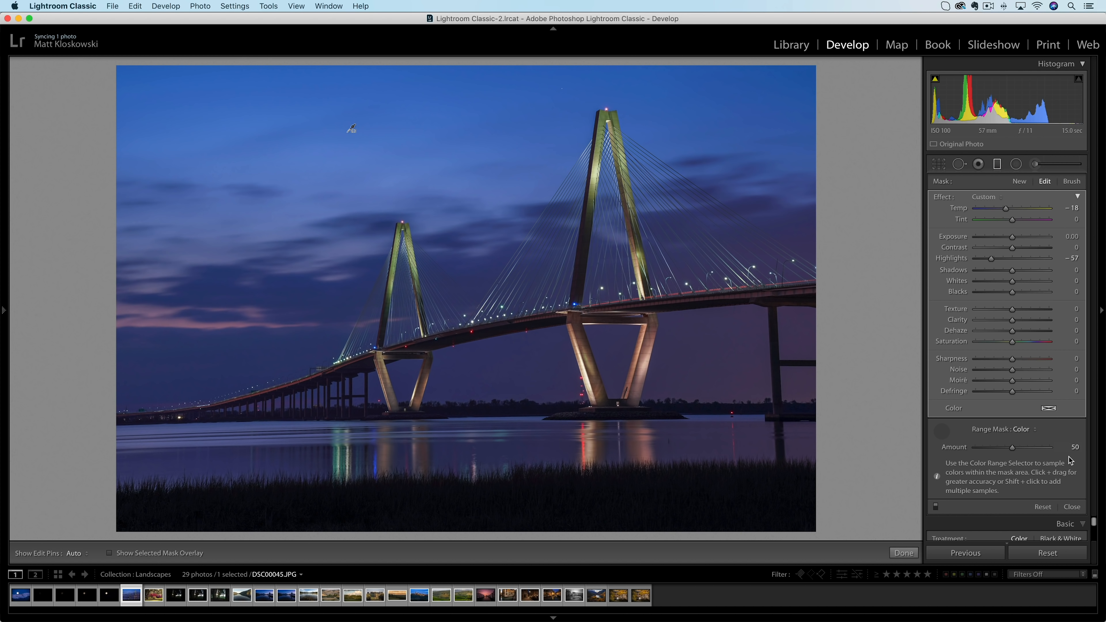
pyautogui.click(1071, 508)
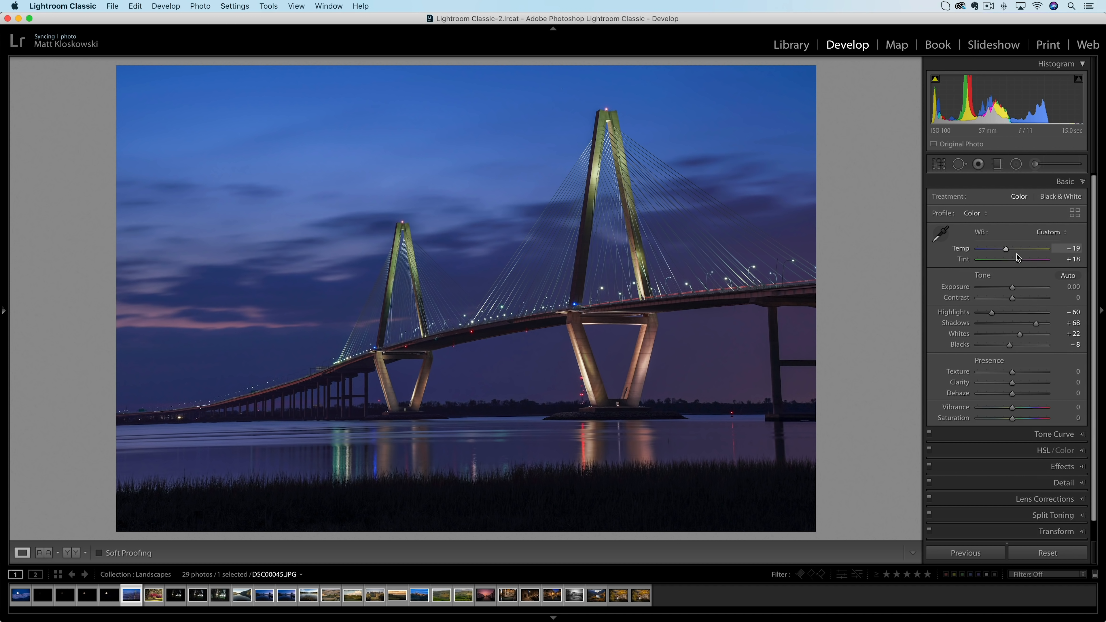
# - Set the bridge photo's Temp to −15, Tint to +28, Shadows to +71 and Whites to +32, and compare it with the original
pyautogui.moveTo(1023, 259); pyautogui.dragTo(1029, 259)
pyautogui.moveTo(1037, 323); pyautogui.dragTo(1025, 335)
pyautogui.keyDown('alt'); pyautogui.click(1023, 334); pyautogui.keyUp('alt')
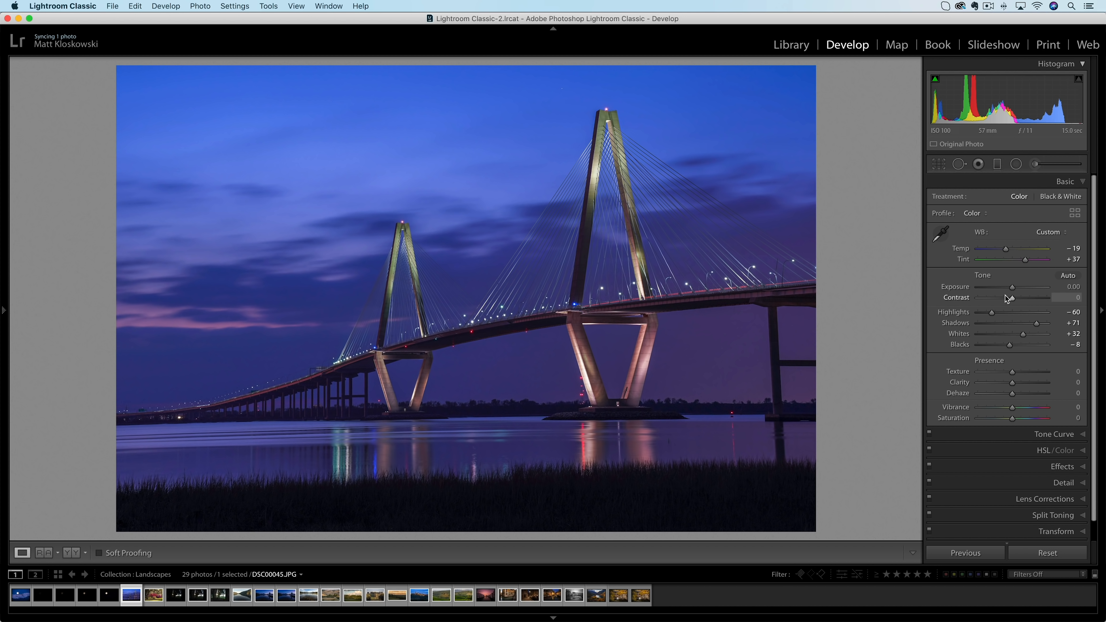
pyautogui.moveTo(1009, 250); pyautogui.dragTo(1022, 262)
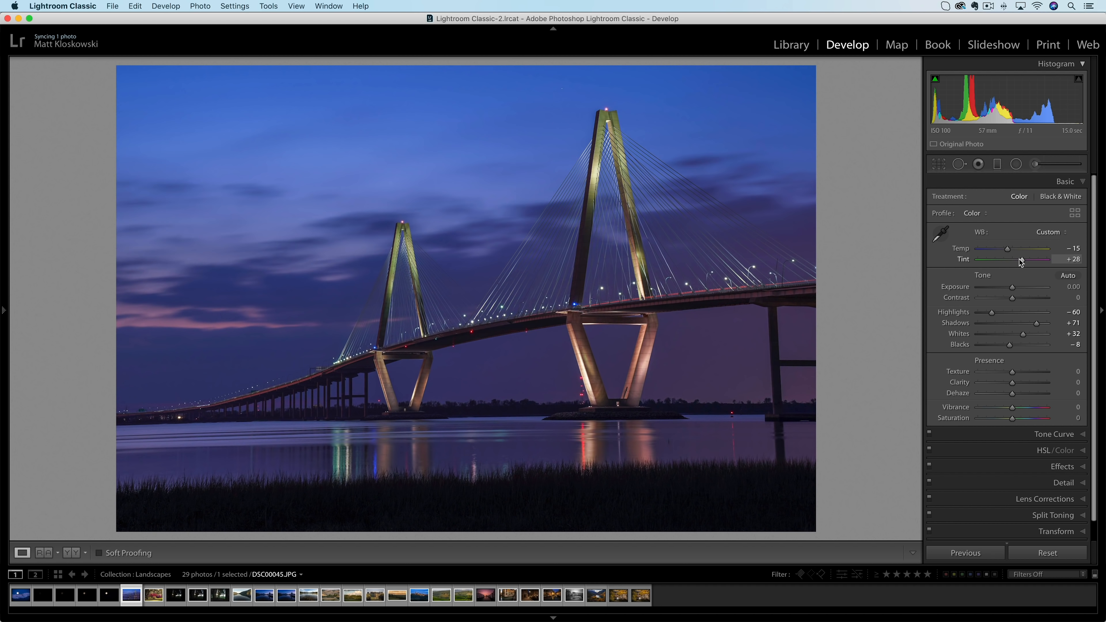
pyautogui.press('\\')
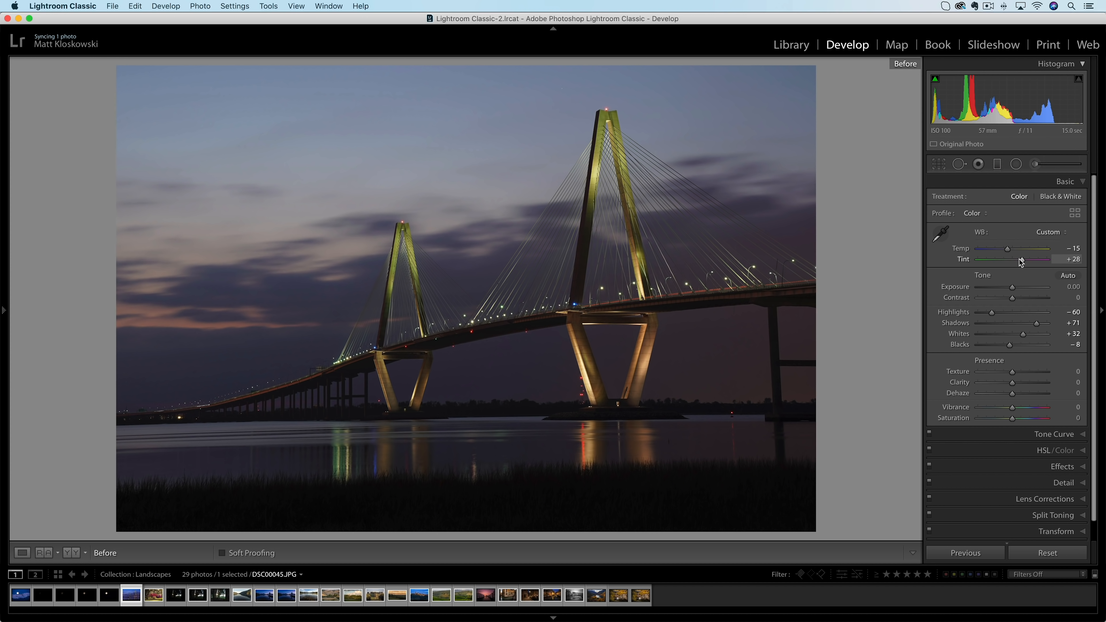
pyautogui.press('\\')
# - Open the next photo, the azalea garden under the mossy oak, and reset all its edits
pyautogui.press('Right')
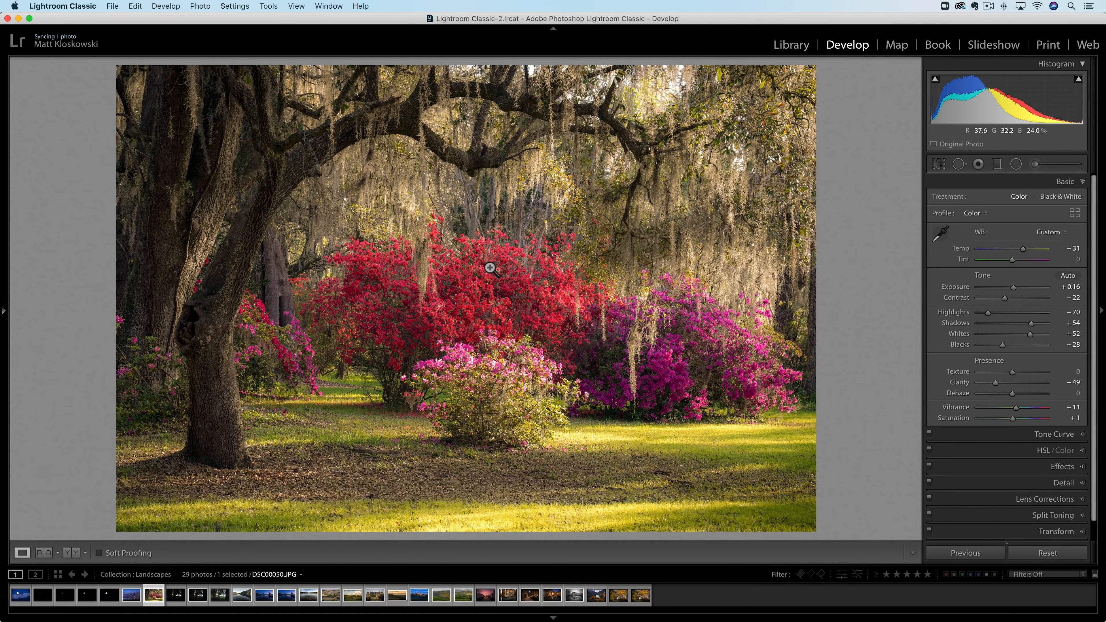
pyautogui.click(1039, 551)
# - Straighten the garden photo to an angle of 0.79, crop it slightly tighter and reposition it within the frame
pyautogui.press('r')
pyautogui.moveTo(833, 109); pyautogui.dragTo(832, 116)
pyautogui.press('alt')
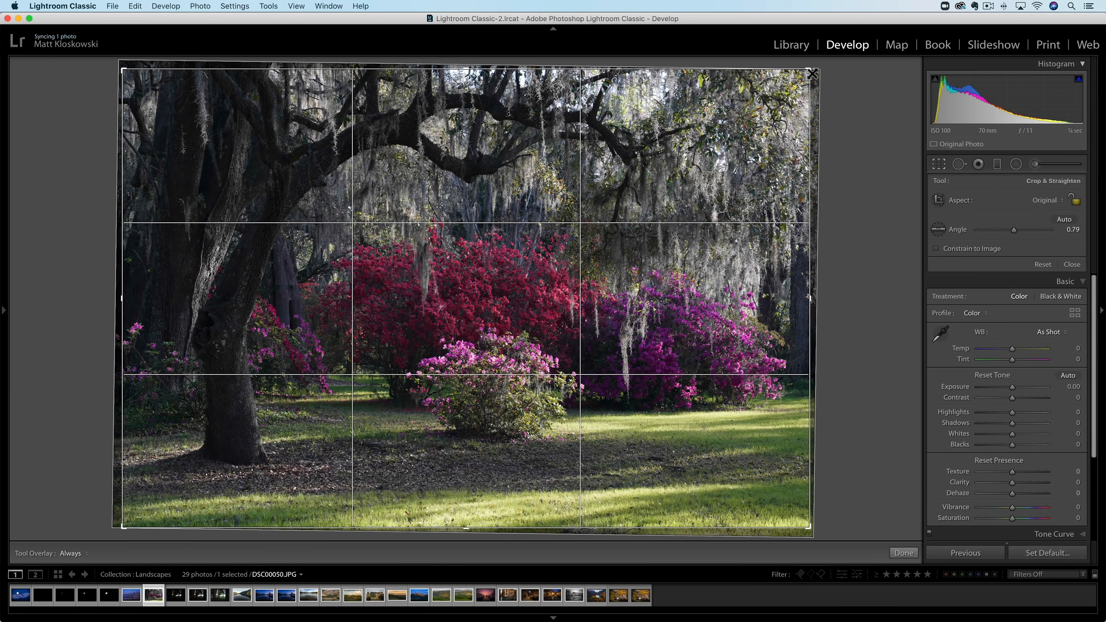
pyautogui.moveTo(813, 74)
pyautogui.mouseDown()
pyautogui.moveTo(795, 86)
pyautogui.moveTo(809, 76)
pyautogui.mouseUp()
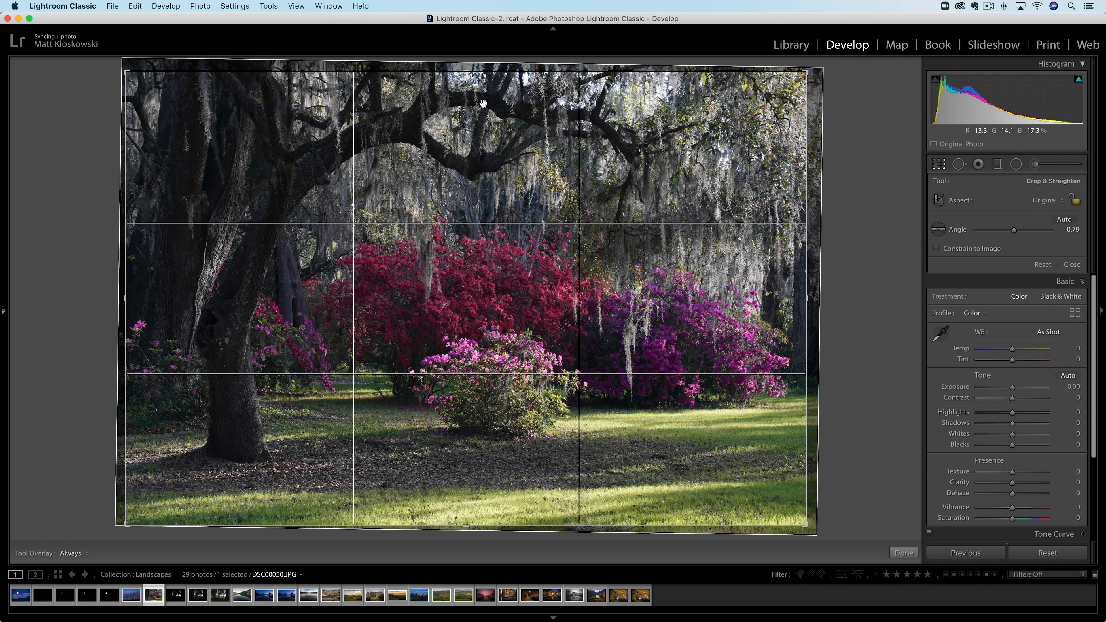
pyautogui.press('shift')
pyautogui.moveTo(813, 74); pyautogui.dragTo(806, 79)
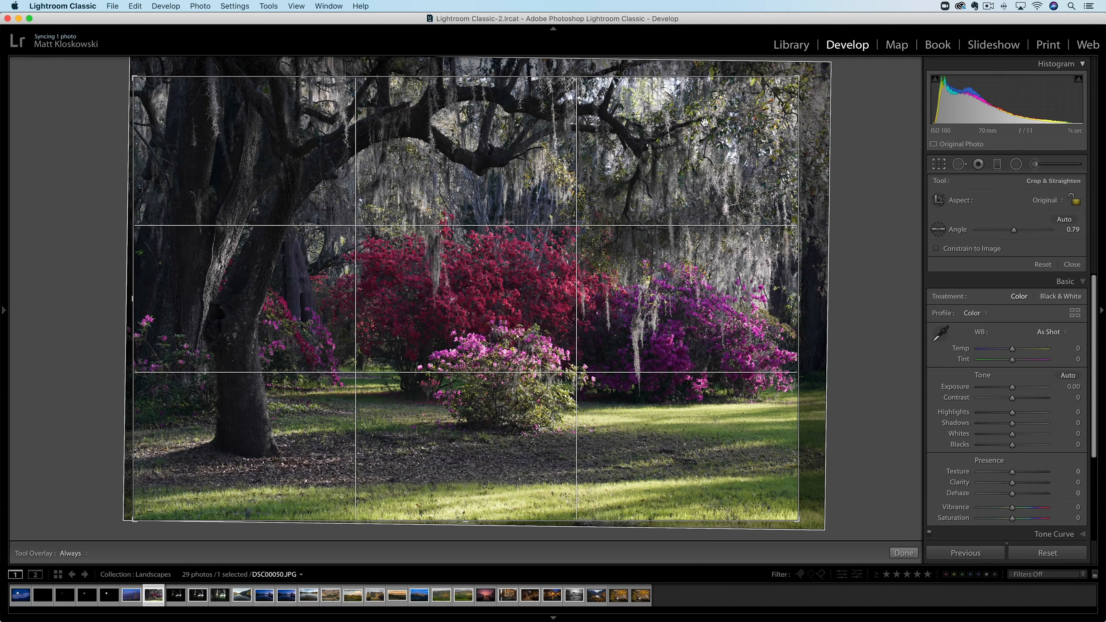
pyautogui.moveTo(705, 122); pyautogui.dragTo(685, 123)
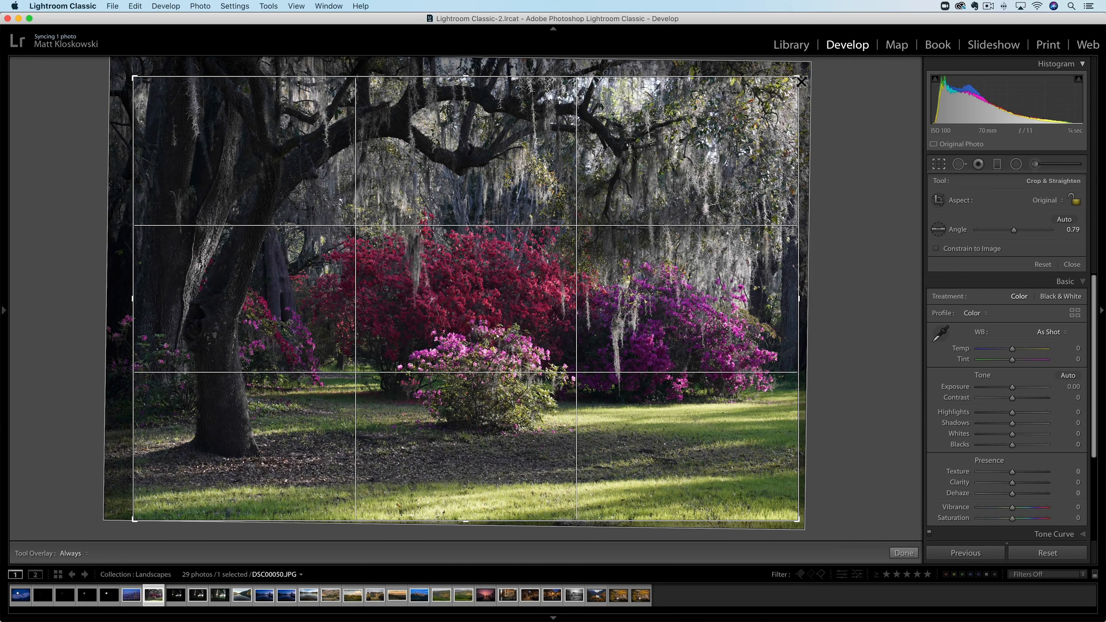
pyautogui.press('Return')
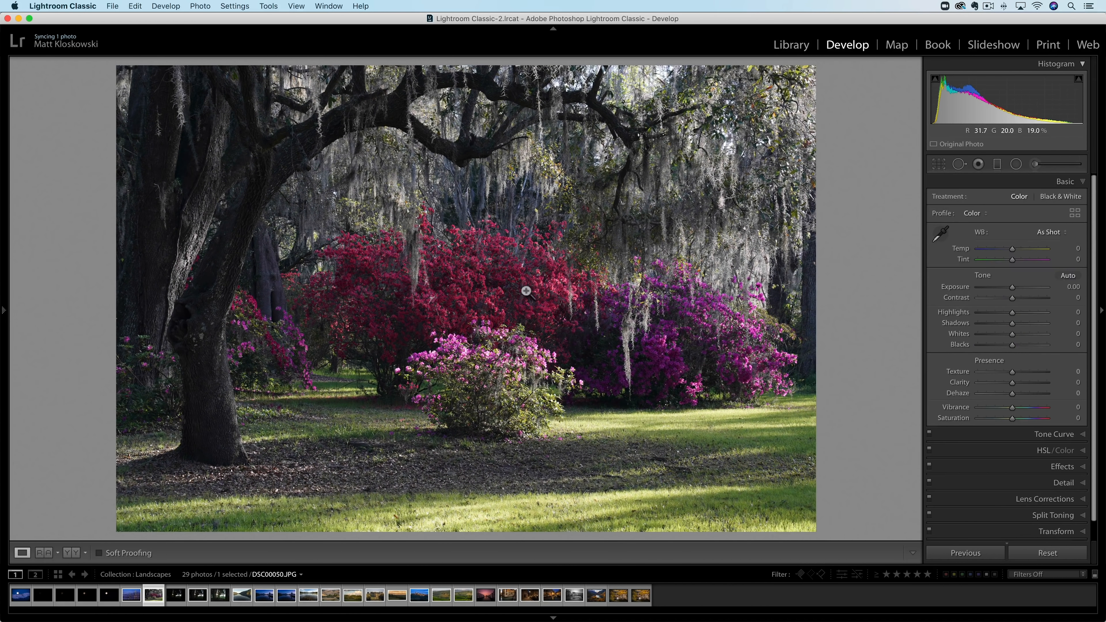
# - Set the garden photo's Shadows to +100 and adjust its Highlights
pyautogui.moveTo(1018, 325); pyautogui.dragTo(1059, 324)
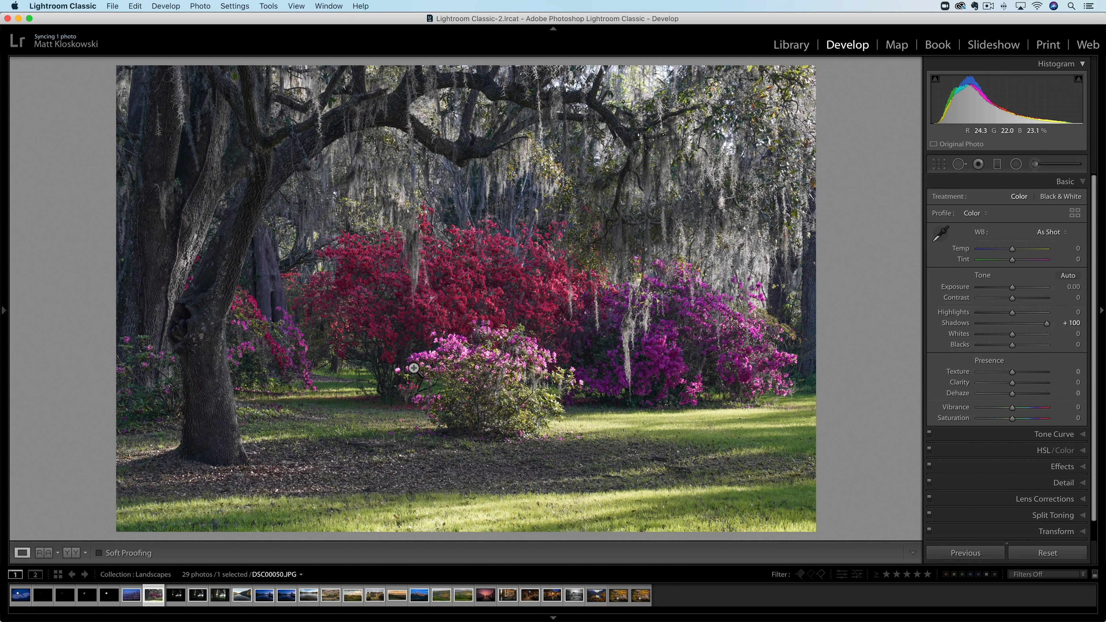
pyautogui.moveTo(1011, 314); pyautogui.dragTo(1010, 346)
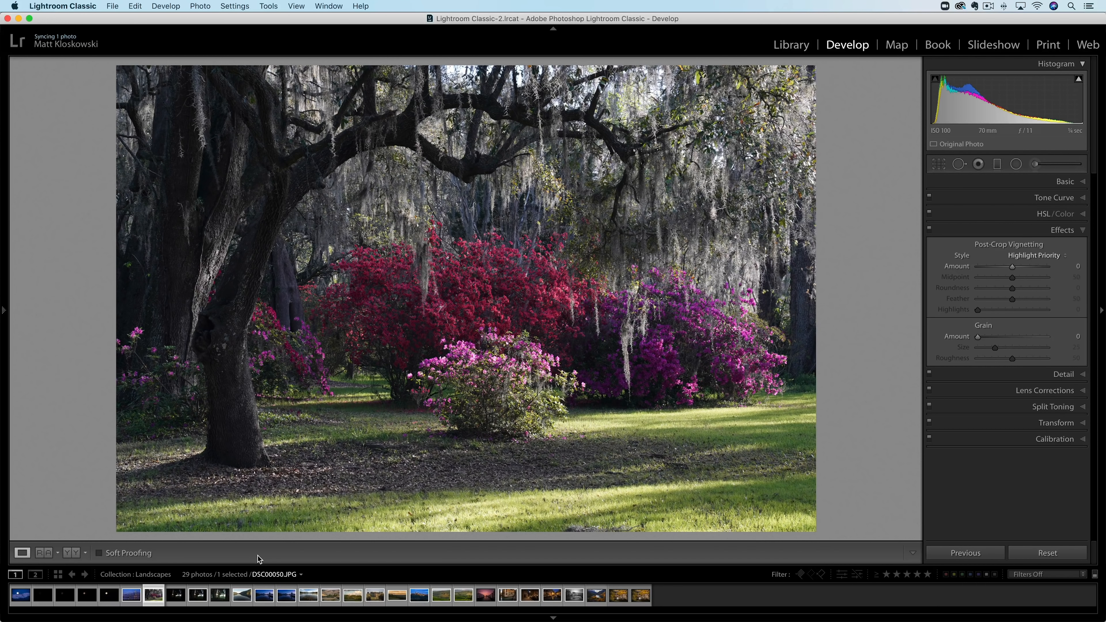
# - Look through the three bracketed exposures of the wooden chairs under the trees to compare their brightness
pyautogui.click(225, 596)
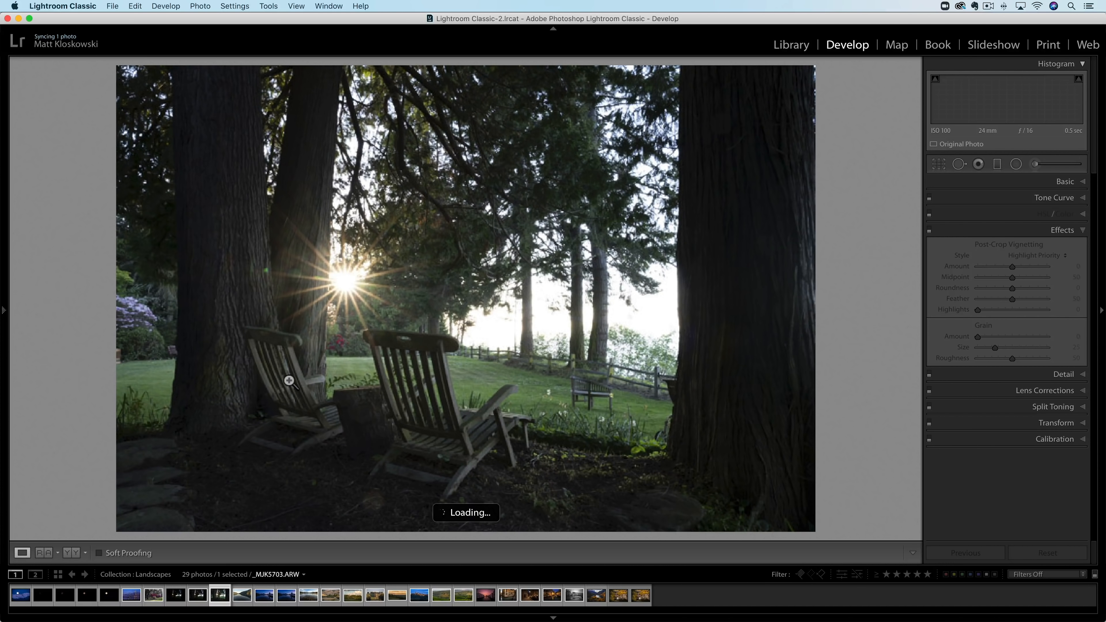
pyautogui.press('Left')
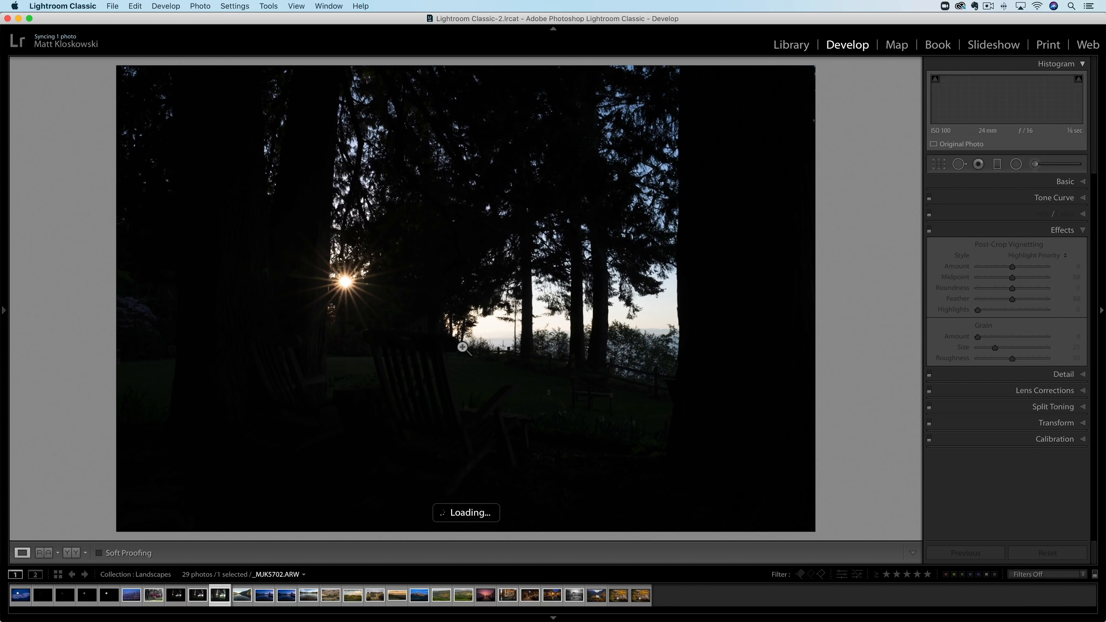
pyautogui.press('Left')
pyautogui.press('Left')
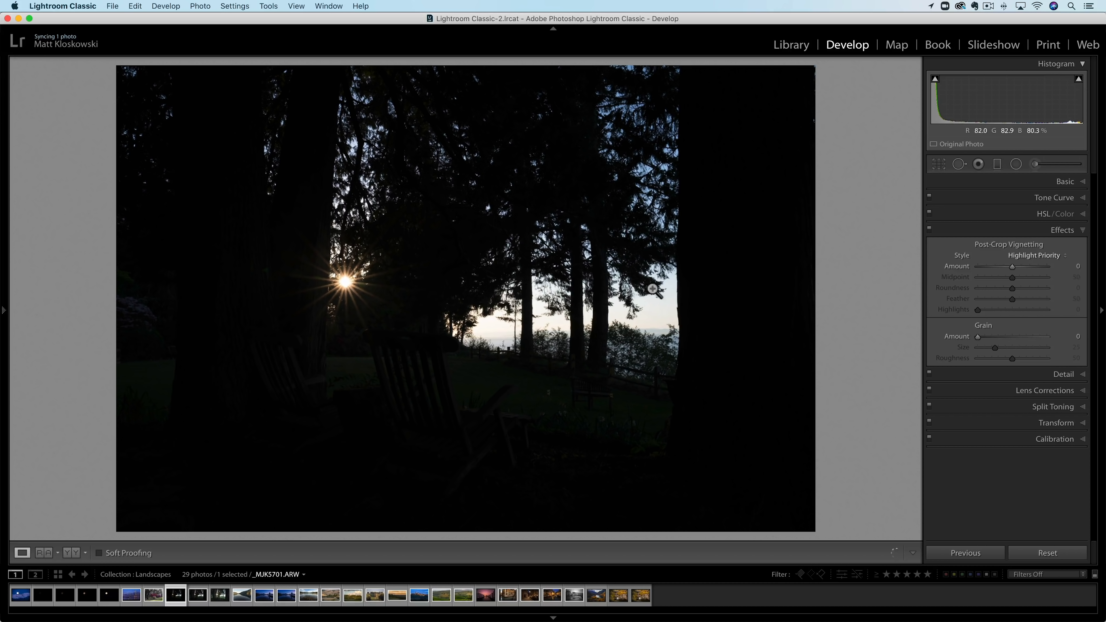
pyautogui.press('Right')
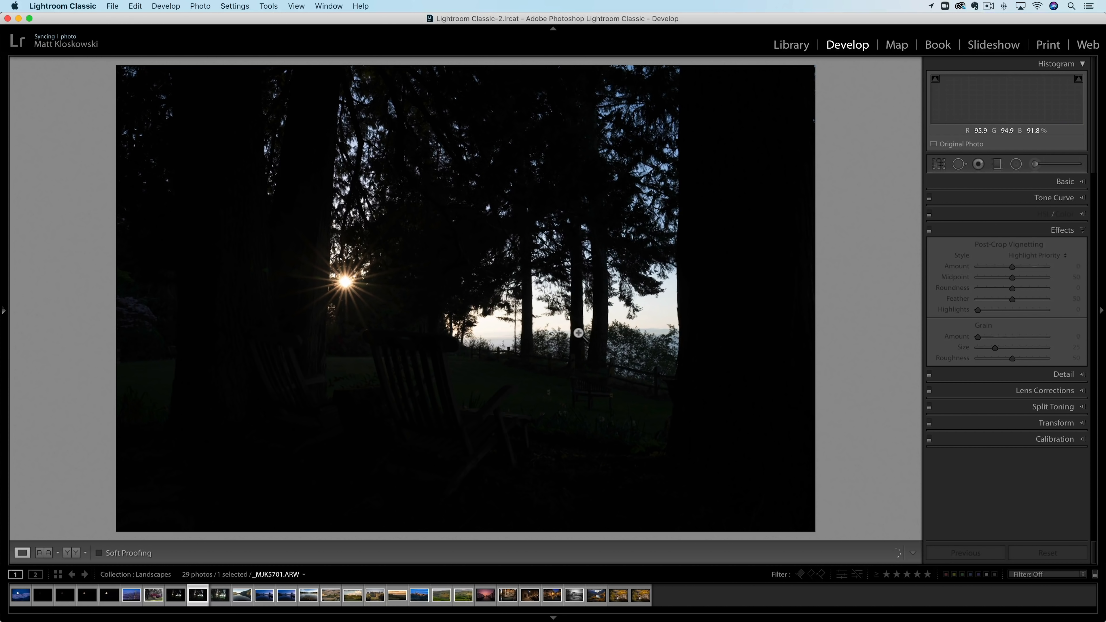
pyautogui.press('Right')
pyautogui.press('Left')
# - Select the three bracketed chair photos in the Library grid and merge them to HDR with Auto Align, Auto Settings and High deghosting
pyautogui.press('g')
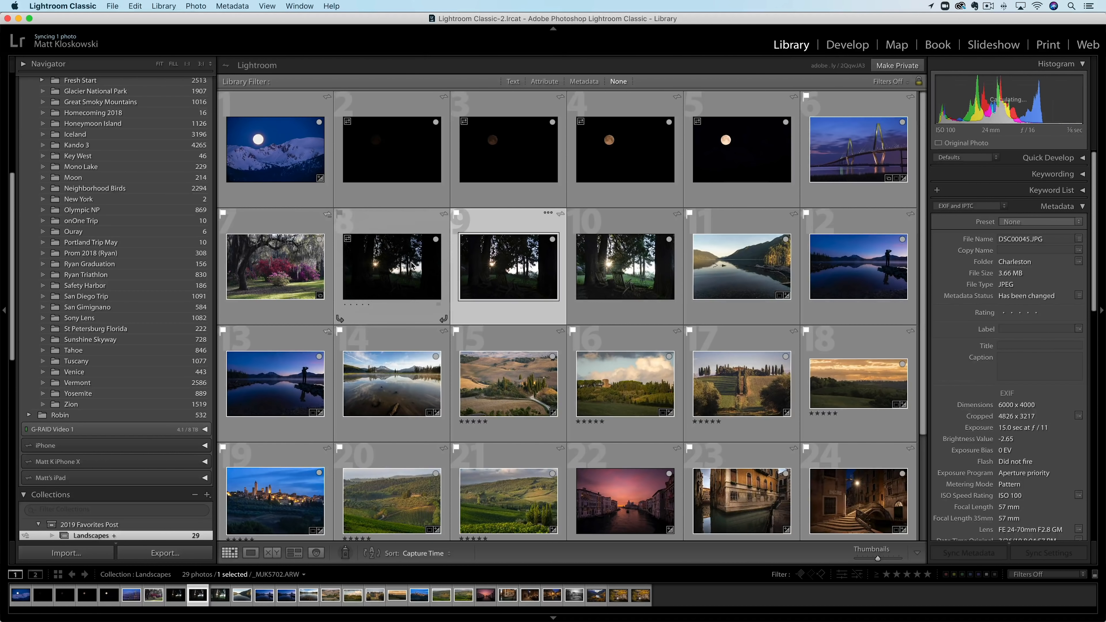
pyautogui.click(414, 263)
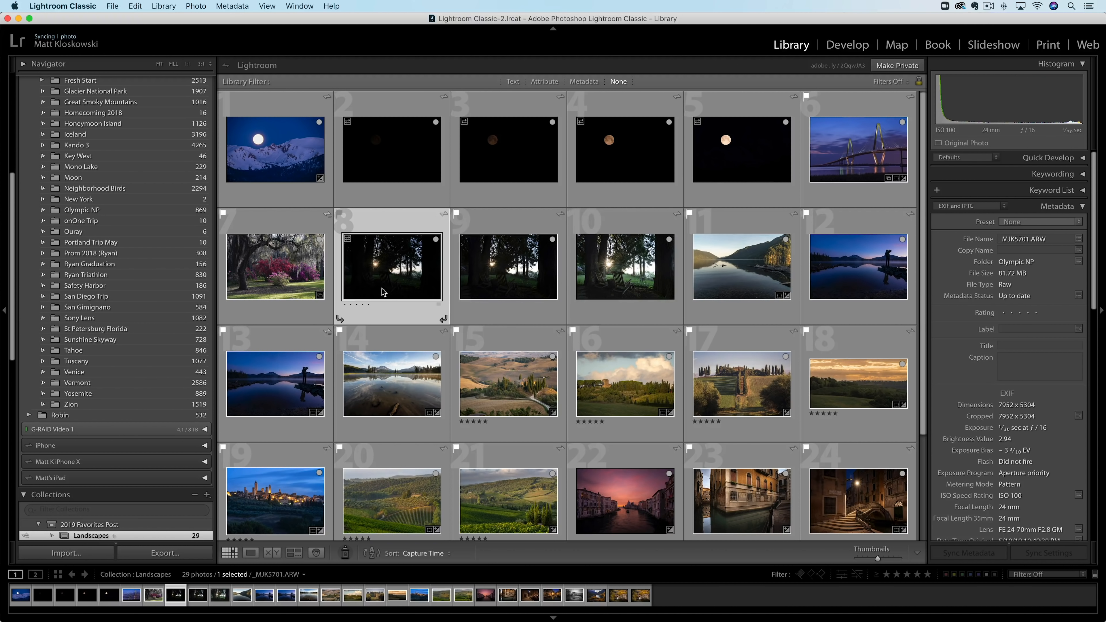
pyautogui.keyDown('shift'); pyautogui.click(610, 266); pyautogui.keyUp('shift')
pyautogui.click(195, 5)
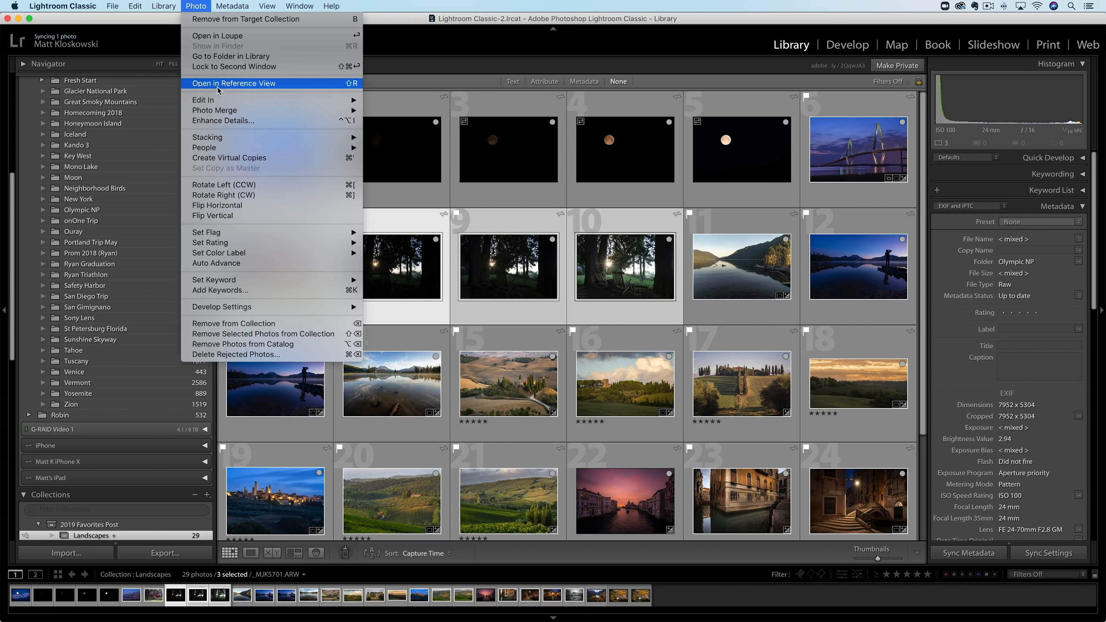
pyautogui.click(409, 111)
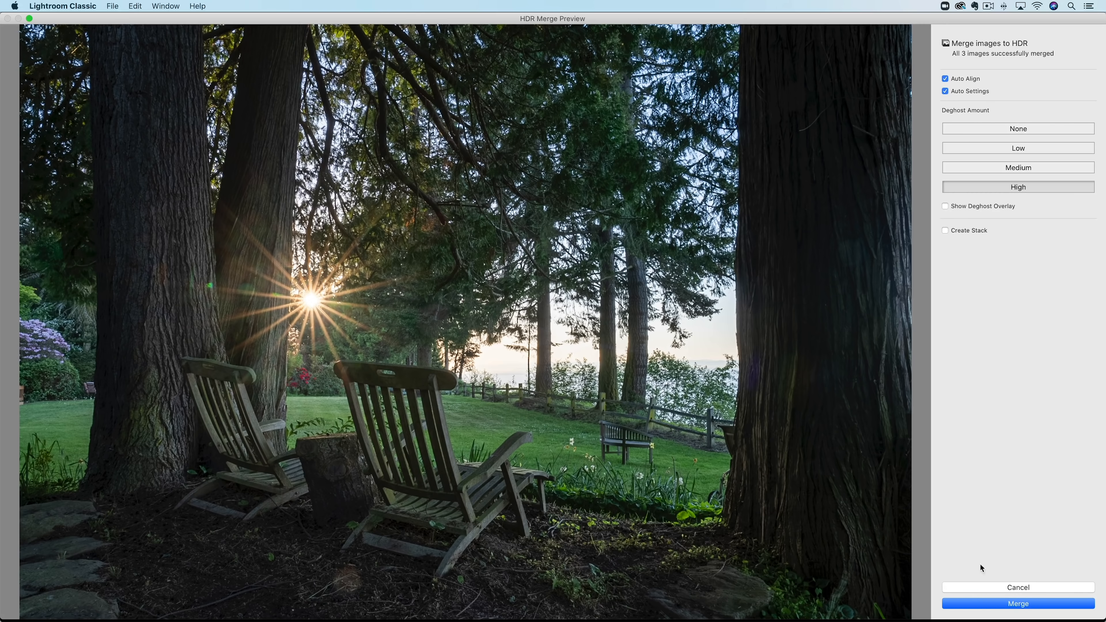
pyautogui.click(1010, 605)
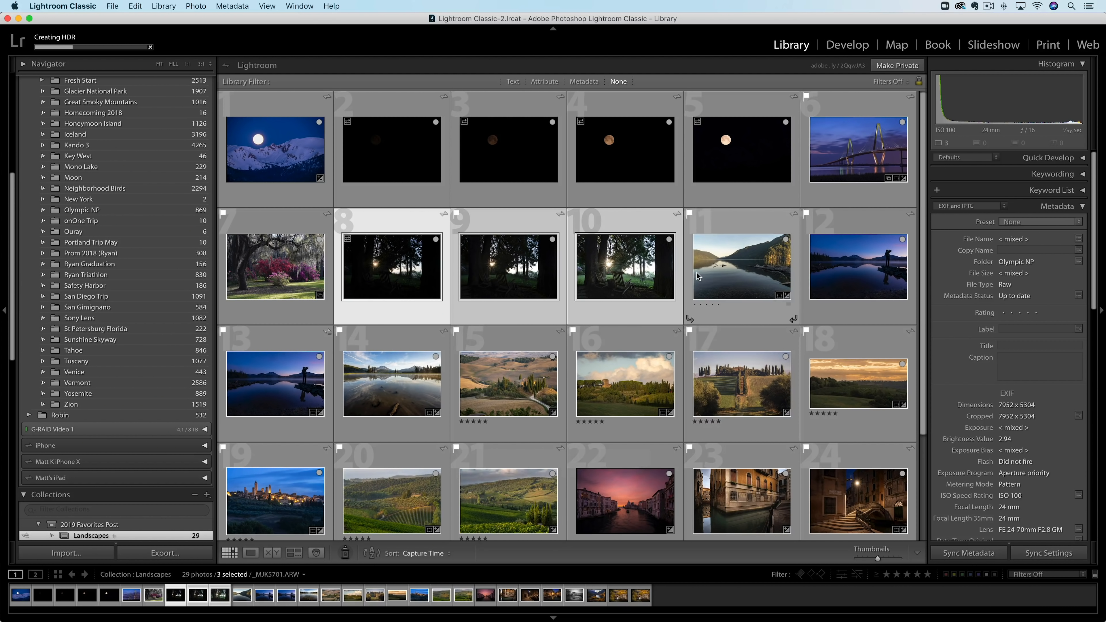
# - Open the middle chair exposure in Develop and set Exposure to +1.20, Highlights to −100 and Shadows to +100
pyautogui.press('super+shift+d')
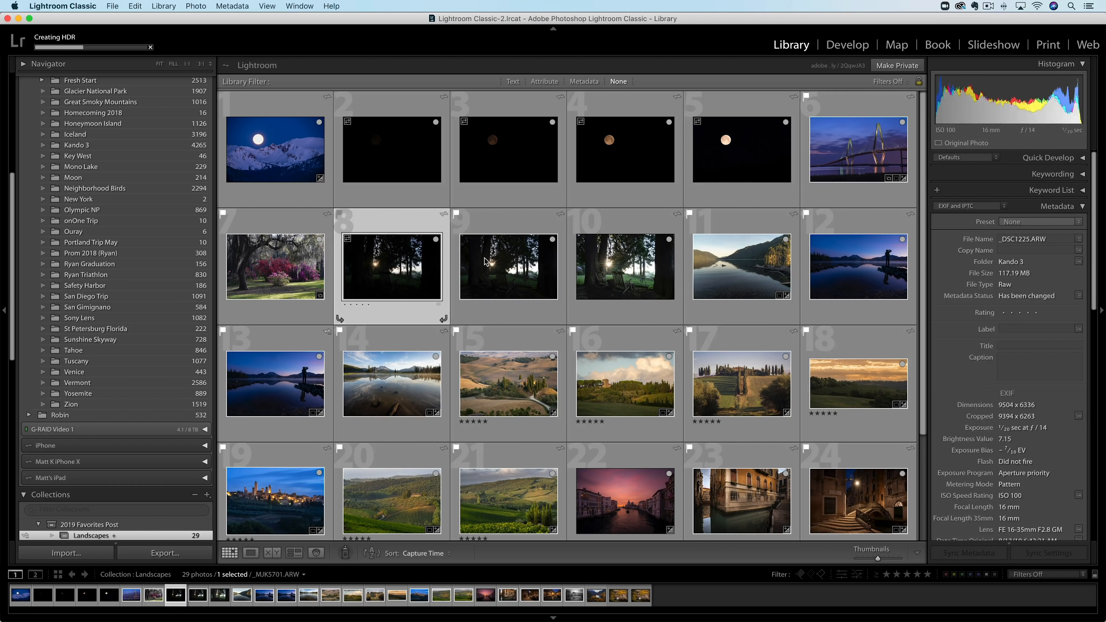
pyautogui.click(485, 259)
pyautogui.press('d')
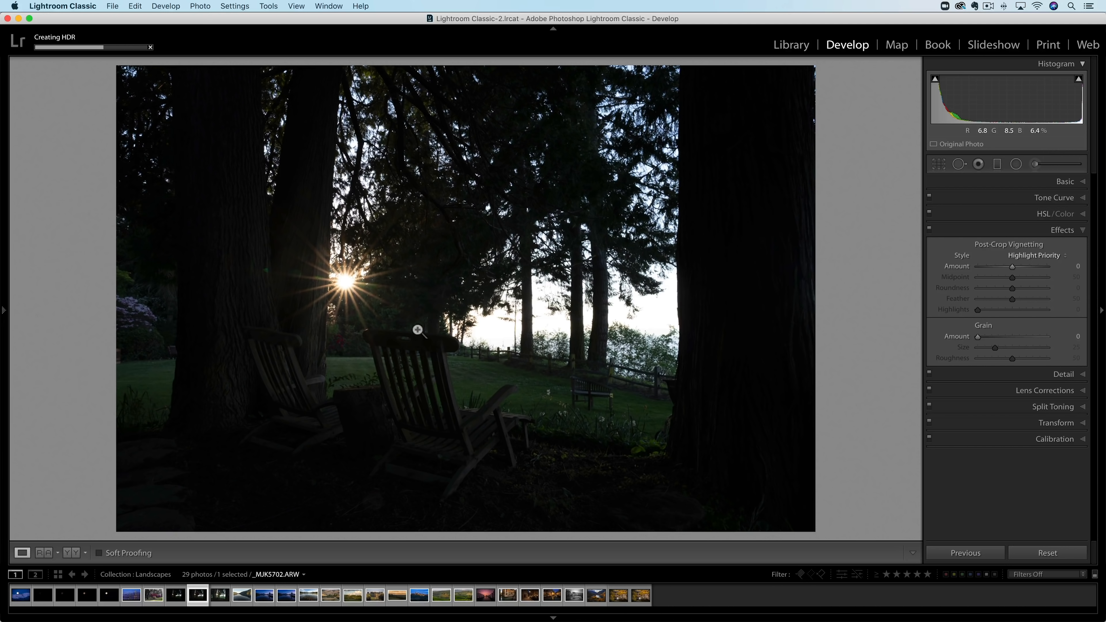
pyautogui.click(1061, 183)
pyautogui.moveTo(1013, 323); pyautogui.dragTo(1062, 322)
pyautogui.moveTo(1021, 287); pyautogui.dragTo(970, 315)
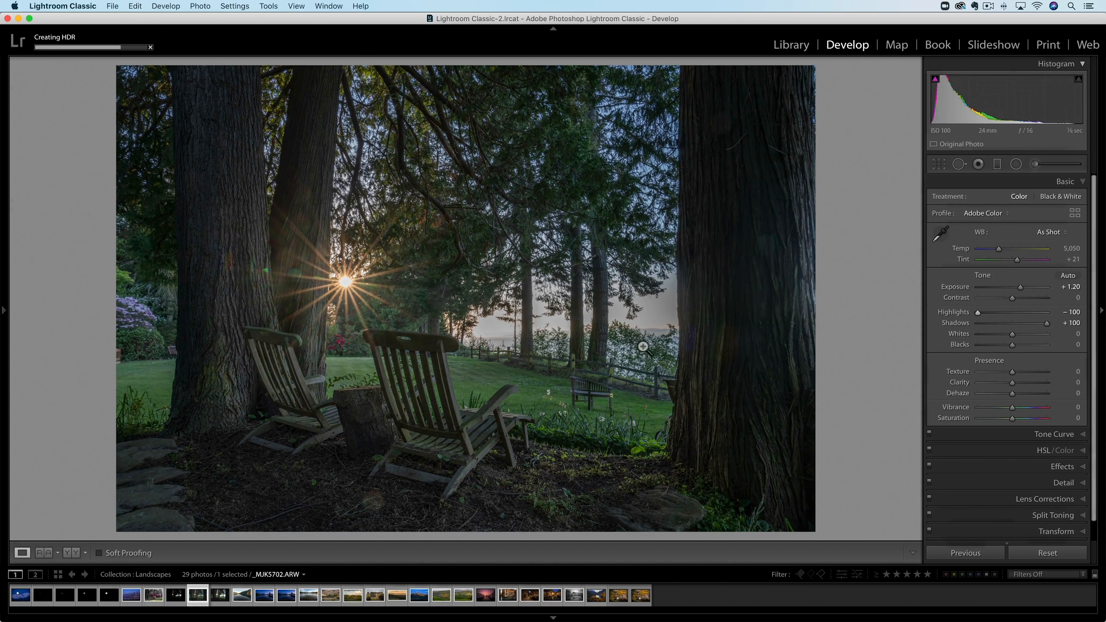
# - Examine the sky between the trees close up and reset the middle exposure's Highlights and Shadows
pyautogui.click(603, 326)
pyautogui.moveTo(640, 306); pyautogui.dragTo(445, 325)
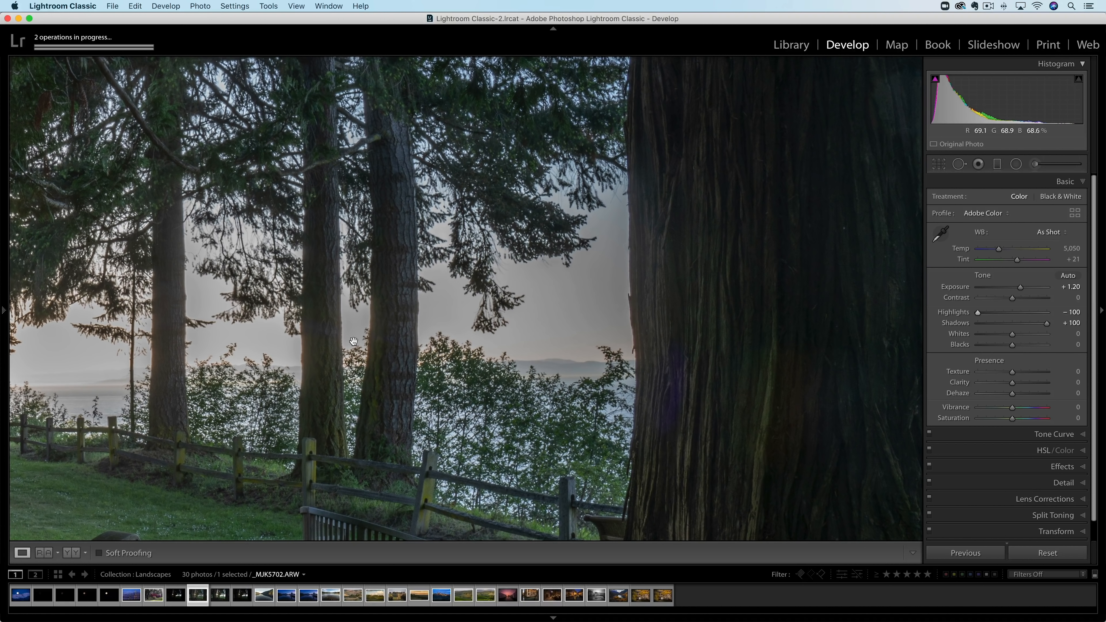
pyautogui.click(557, 311)
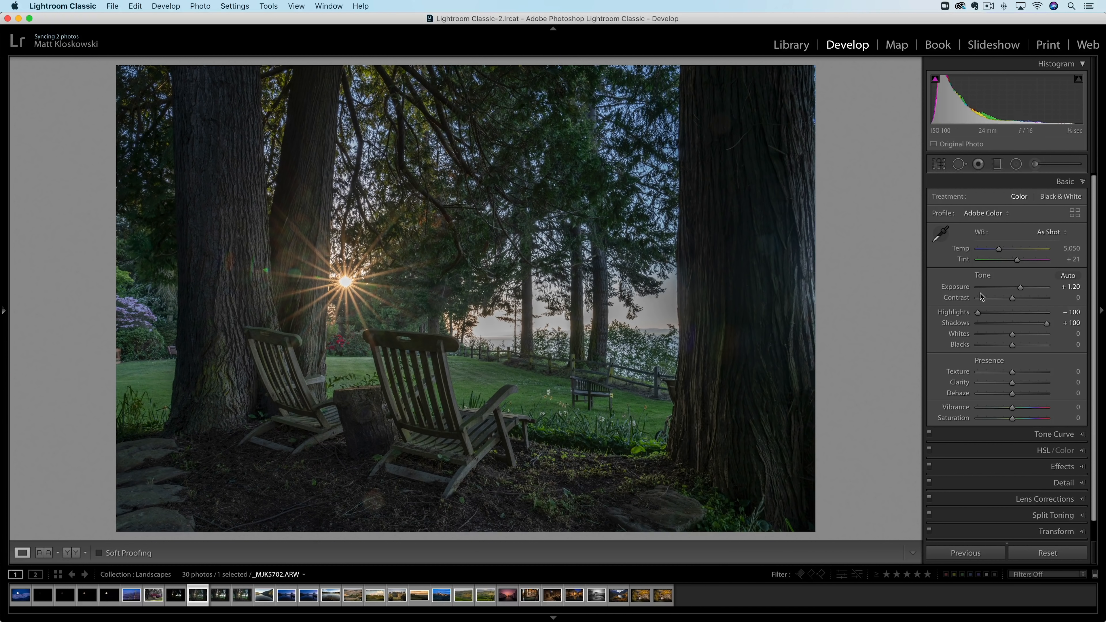
pyautogui.doubleClick(960, 312)
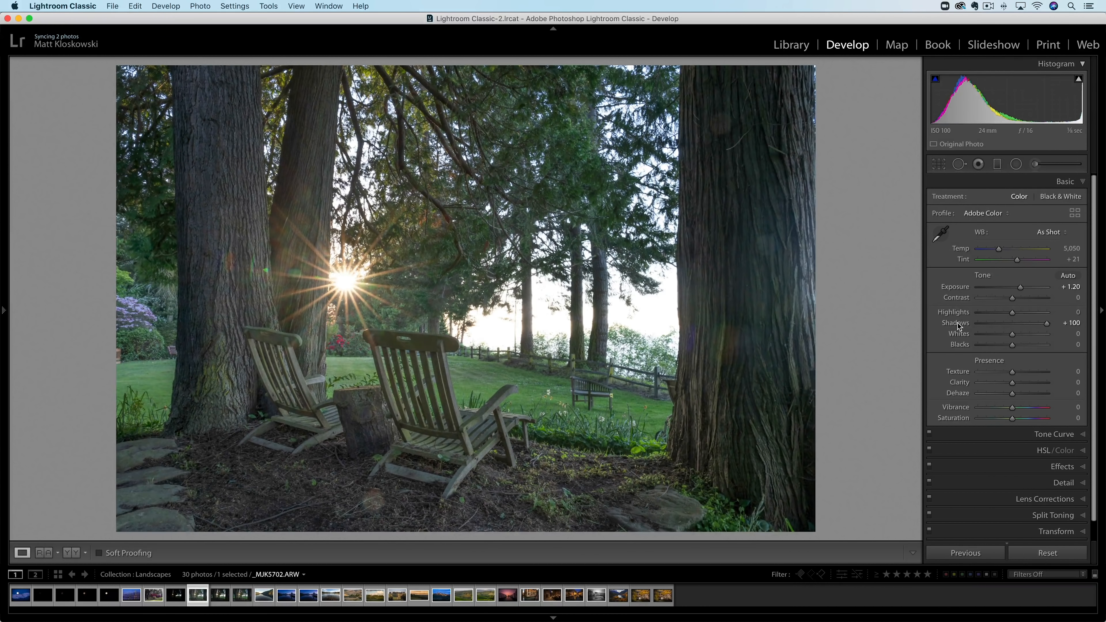
pyautogui.doubleClick(957, 323)
# - Open the merged HDR chair photo and set its Temp to 5,523 and Highlights to −89
pyautogui.moveTo(222, 612)
pyautogui.click(242, 595)
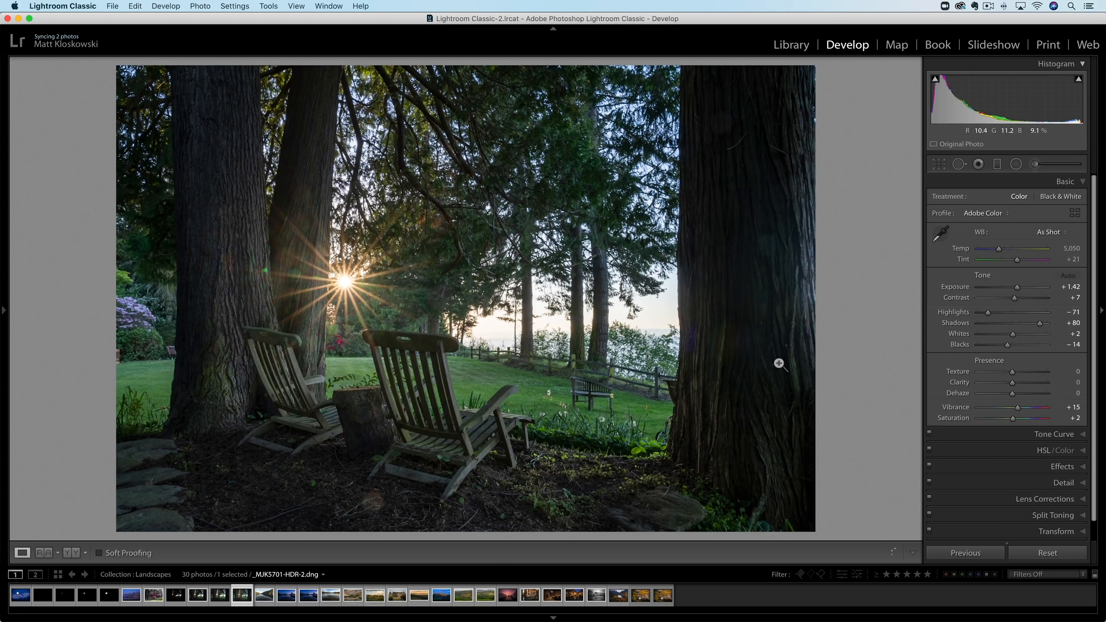
pyautogui.moveTo(1000, 250); pyautogui.dragTo(1003, 249)
pyautogui.moveTo(988, 313); pyautogui.dragTo(982, 313)
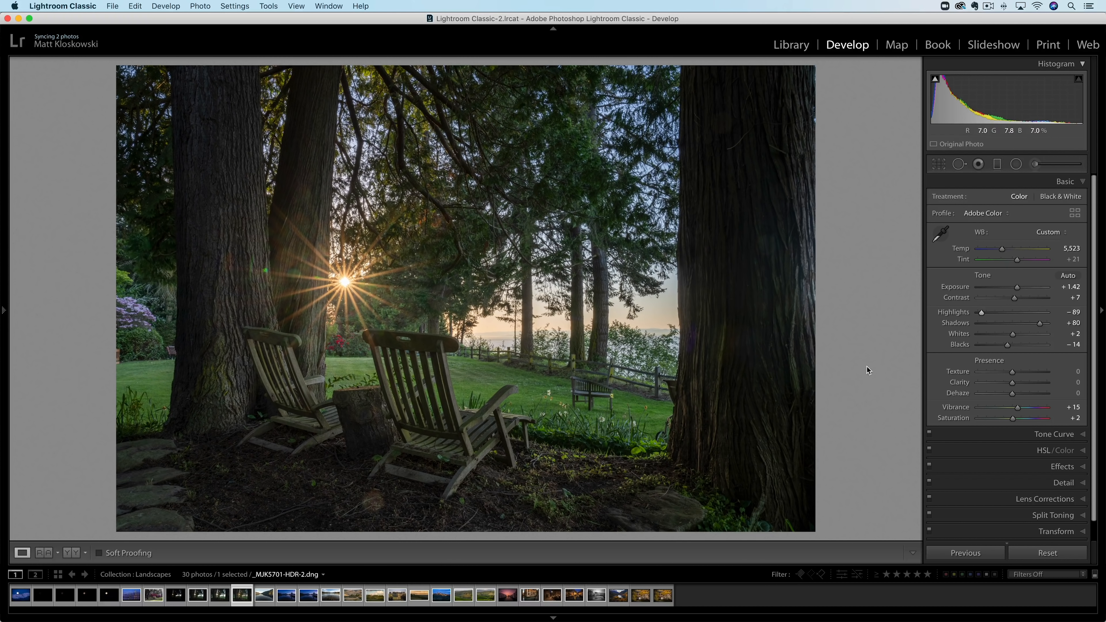
# - Add a slight dark post-crop vignette to the HDR chair photo
pyautogui.click(1063, 483)
pyautogui.click(1063, 230)
pyautogui.moveTo(1013, 266)
pyautogui.mouseDown()
pyautogui.moveTo(999, 275)
pyautogui.moveTo(1029, 299)
pyautogui.moveTo(1009, 267)
pyautogui.mouseUp()
# - Open the mountain lake photo with the driftwood and reset all its edits
pyautogui.click(264, 596)
pyautogui.click(1065, 182)
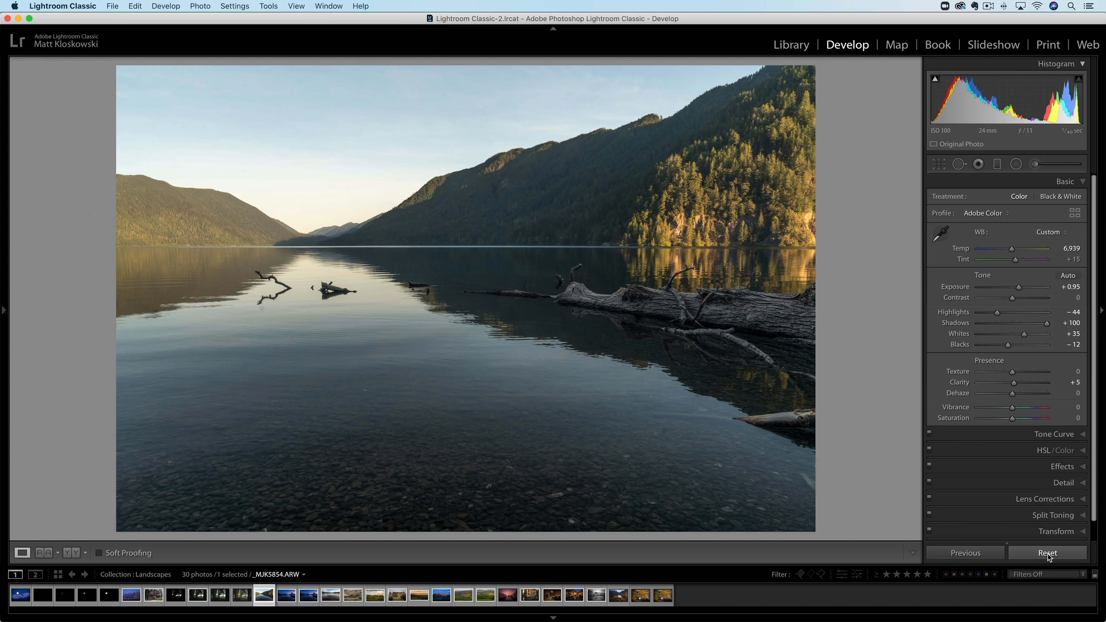
pyautogui.click(1048, 554)
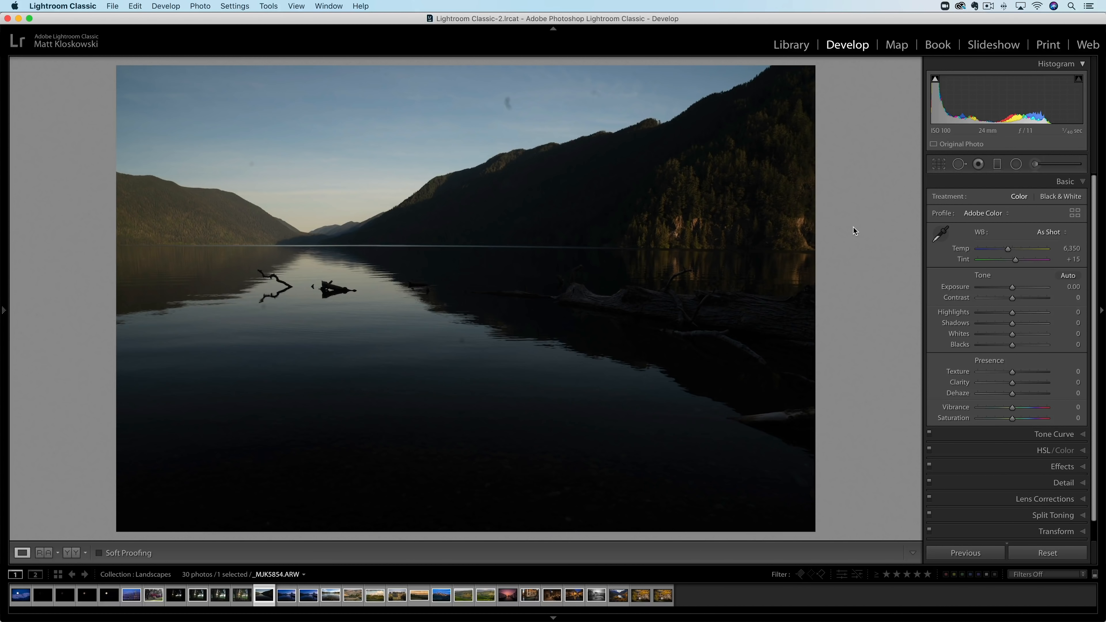
# - Straighten the mountain lake photo along the far shoreline of the water
pyautogui.press('r')
pyautogui.moveTo(853, 227); pyautogui.dragTo(852, 209)
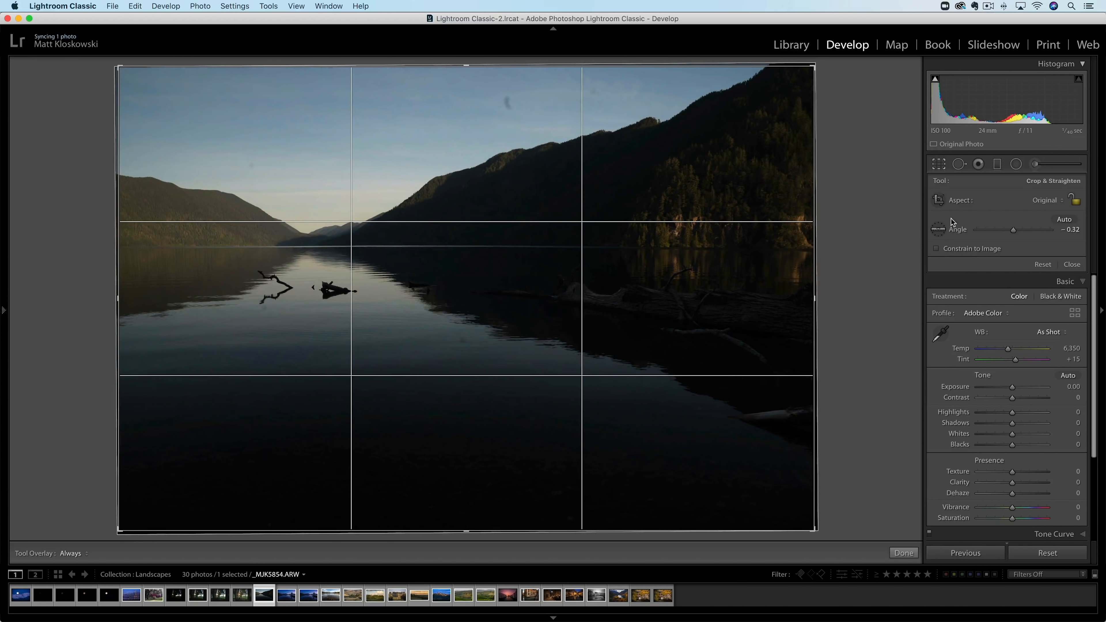
pyautogui.click(939, 228)
pyautogui.moveTo(200, 248); pyautogui.dragTo(697, 246)
pyautogui.click(1074, 265)
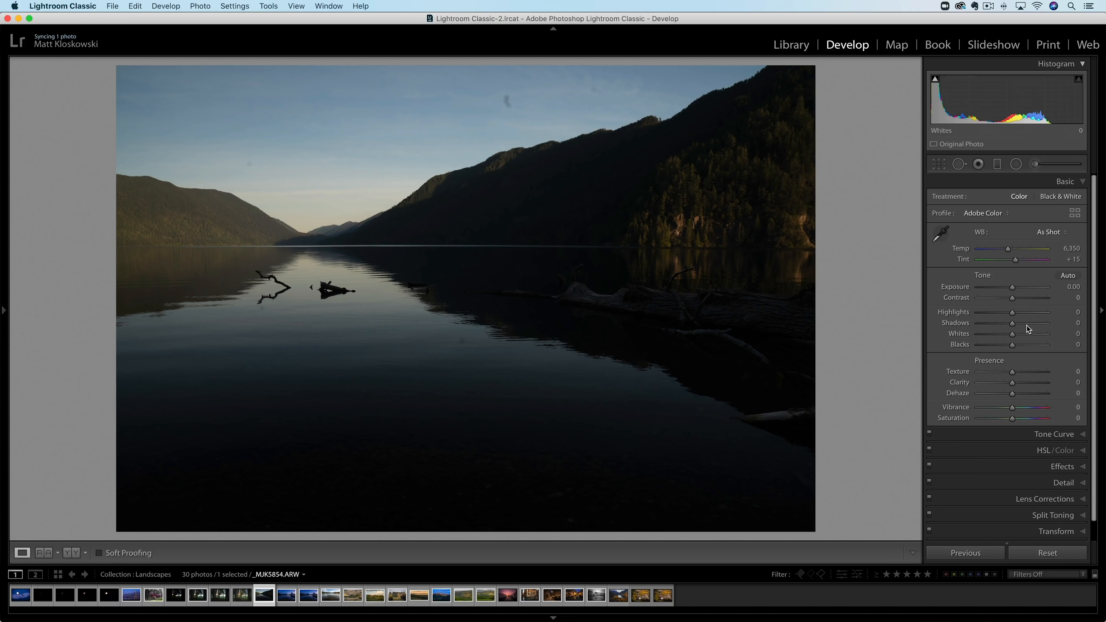
# - Set the lake photo's Exposure to +1.25, Highlights to −22, Shadows to +100, Whites to +34 and Blacks to −3
pyautogui.moveTo(1025, 323); pyautogui.dragTo(1004, 309)
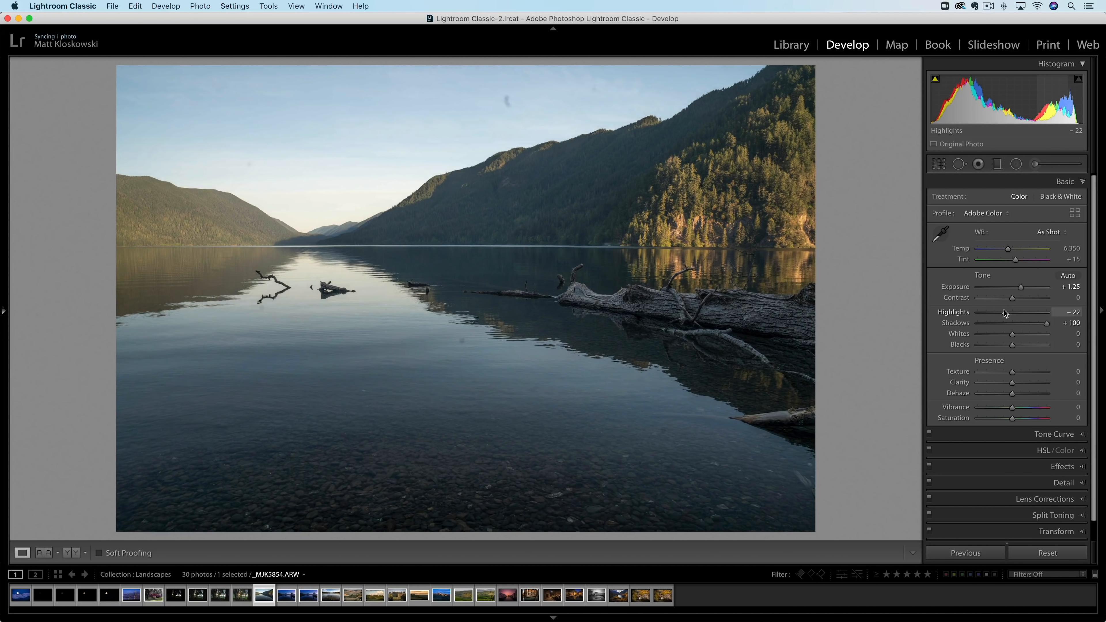
pyautogui.press('alt')
pyautogui.moveTo(1014, 335)
pyautogui.mouseDown()
pyautogui.moveTo(1035, 335)
pyautogui.moveTo(1011, 346)
pyautogui.mouseUp()
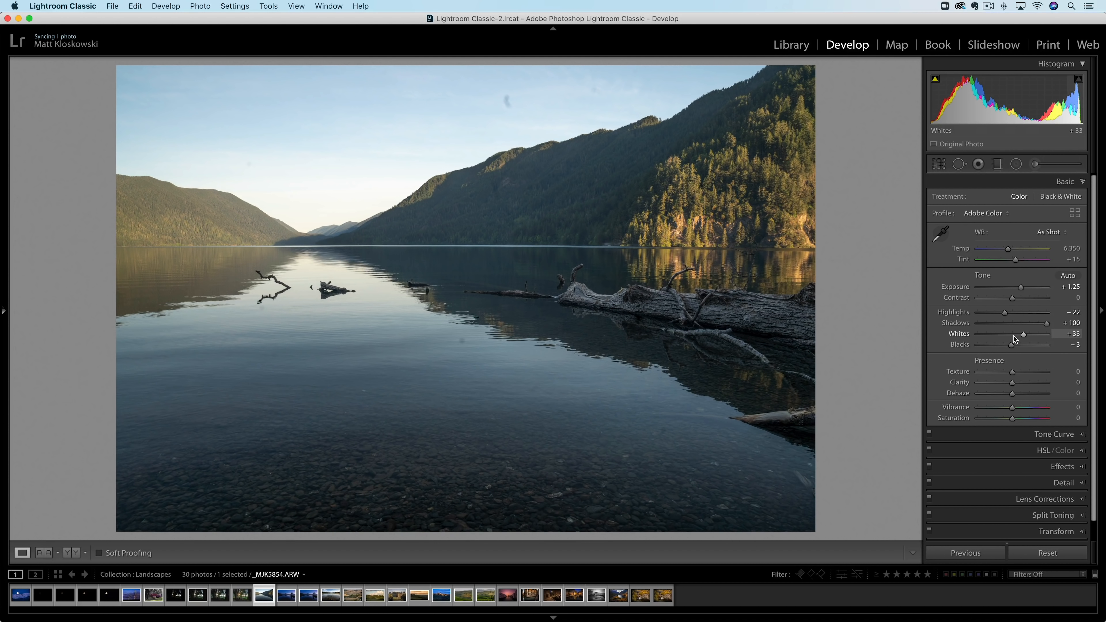
pyautogui.moveTo(1024, 336); pyautogui.dragTo(1024, 334)
# - Remove the dust spots from the sky and the mountainside with Spot Removal
pyautogui.click(960, 164)
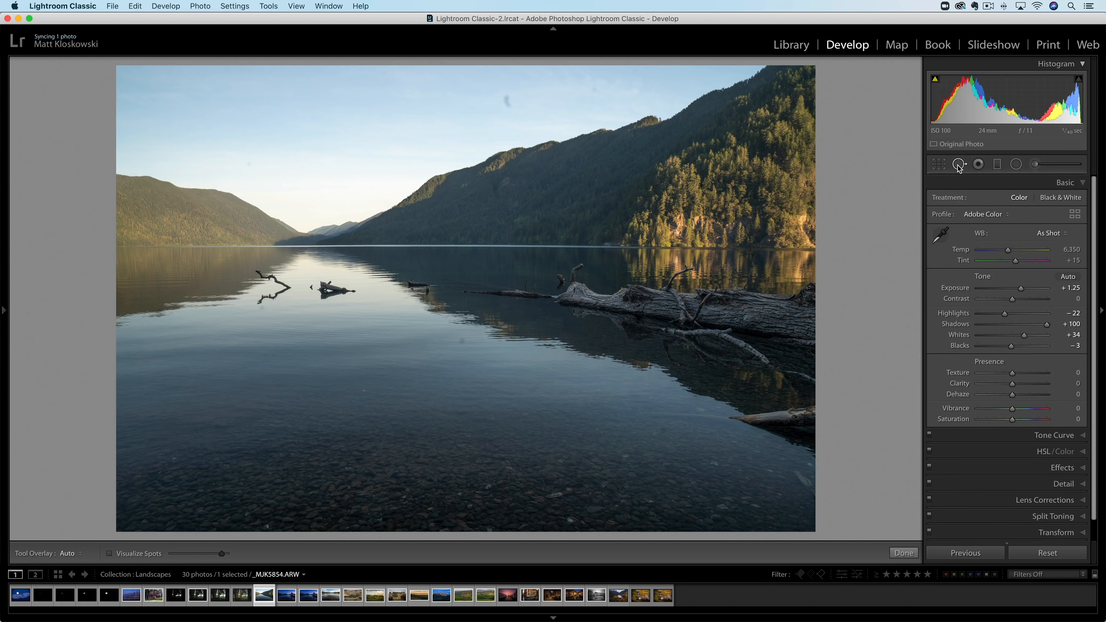
pyautogui.click(506, 98)
pyautogui.moveTo(508, 187)
pyautogui.mouseDown()
pyautogui.moveTo(499, 180)
pyautogui.moveTo(493, 192)
pyautogui.mouseUp()
pyautogui.click(594, 91)
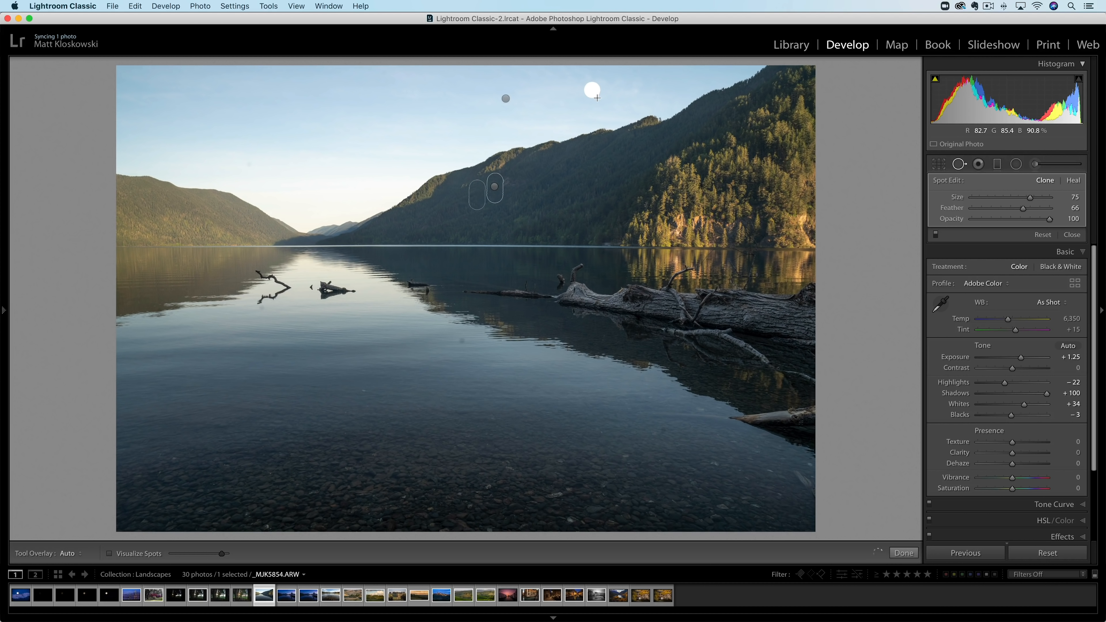
pyautogui.click(247, 164)
pyautogui.click(1072, 236)
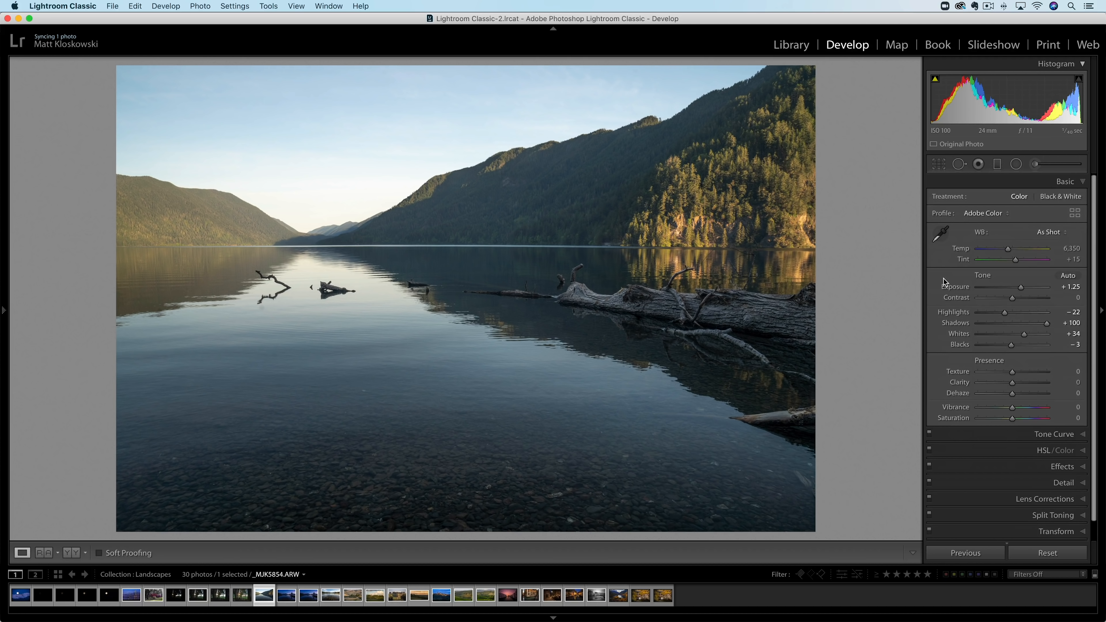
# - Set the lake photo's Texture to +16 and Dehaze to +12, and warm its Temp to 7,022
pyautogui.moveTo(1012, 371); pyautogui.dragTo(1018, 374)
pyautogui.moveTo(1016, 395); pyautogui.dragTo(1021, 394)
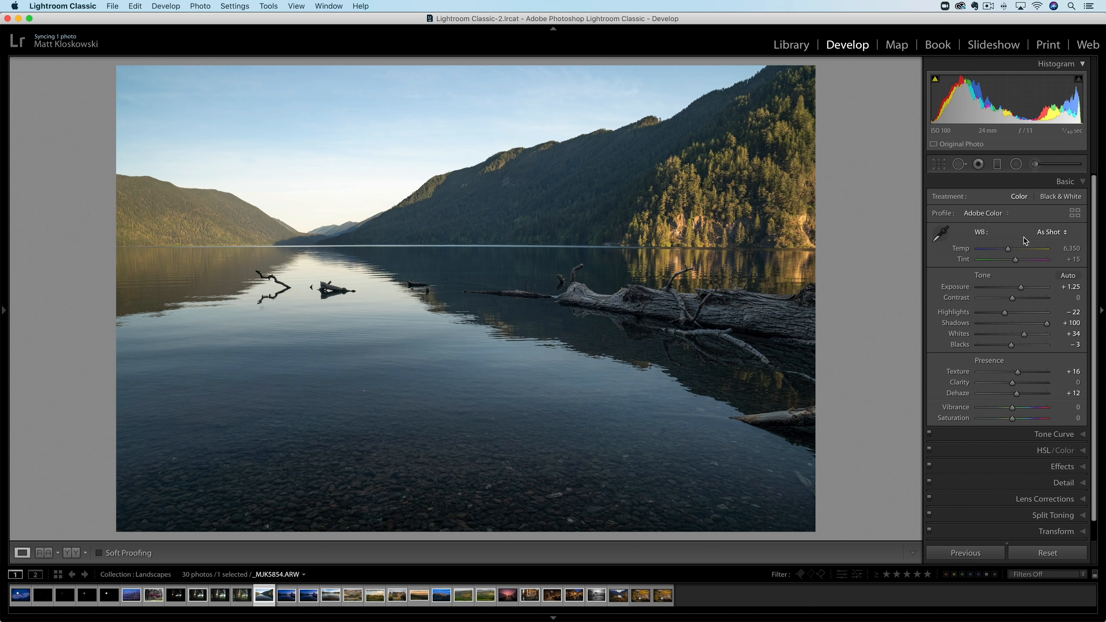
pyautogui.click(1013, 250)
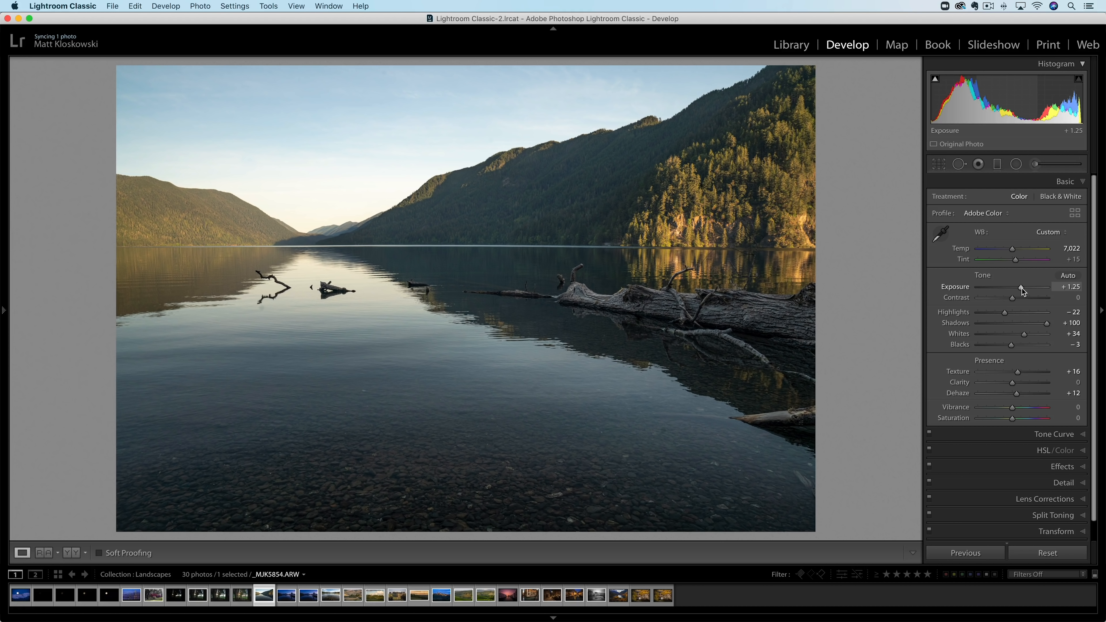
# - Add a post-crop vignette to the lake photo with Amount −15, Midpoint 0 and Feather 100
pyautogui.scroll(-2, 1054, 432)
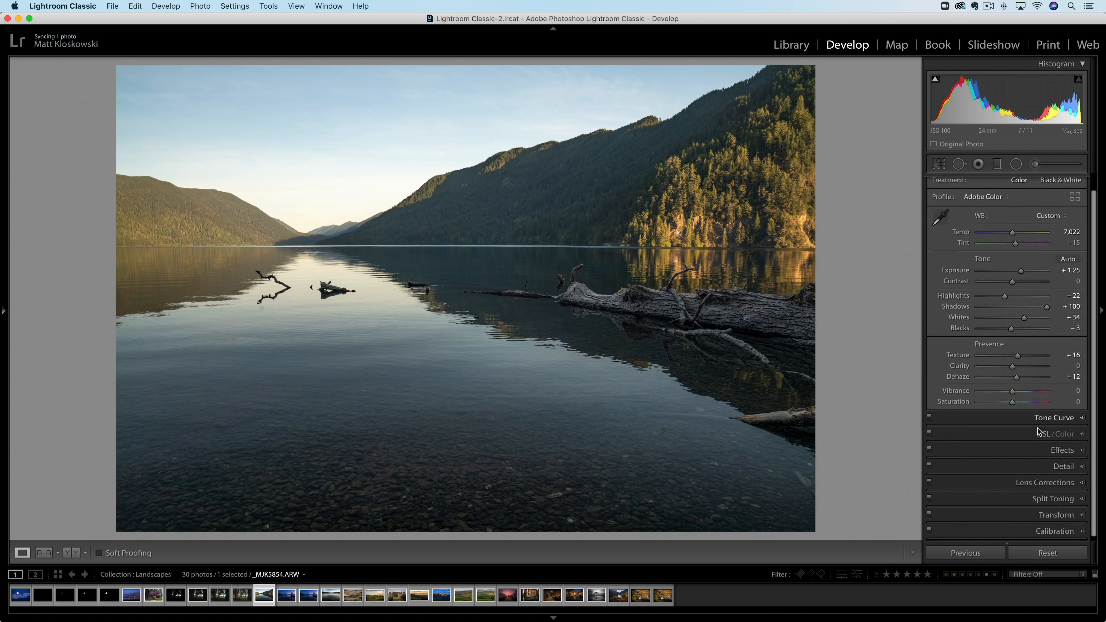
pyautogui.click(1055, 438)
pyautogui.moveTo(1012, 266); pyautogui.dragTo(1069, 300)
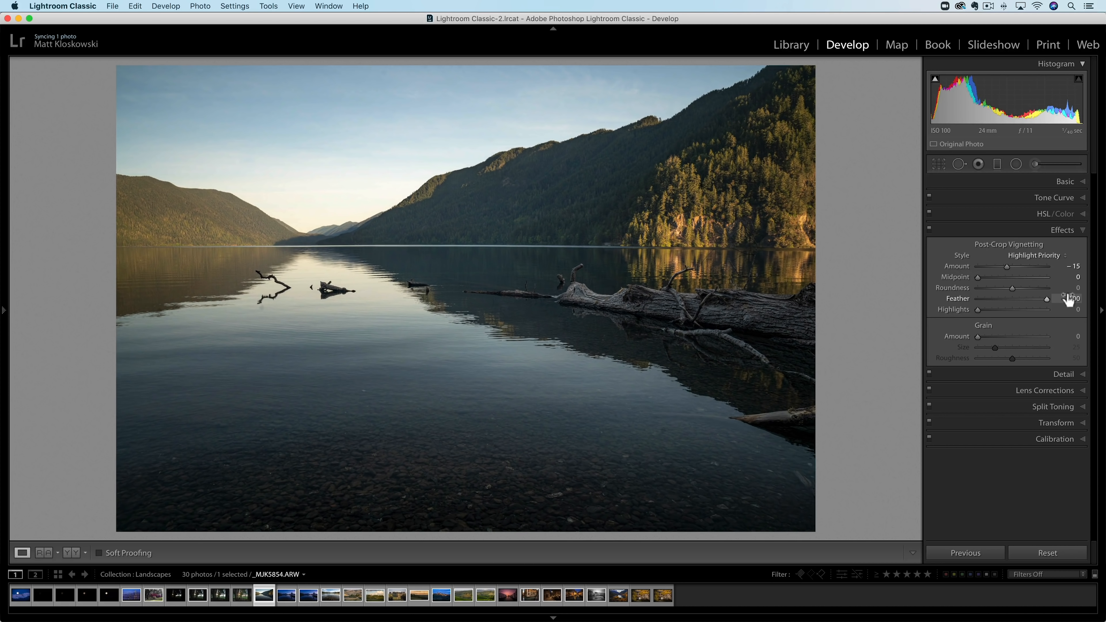
# - Brighten the driftwood log with an Adjustment Brush at Exposure 0.52, Size 6.0 and Auto Mask off
pyautogui.click(1040, 166)
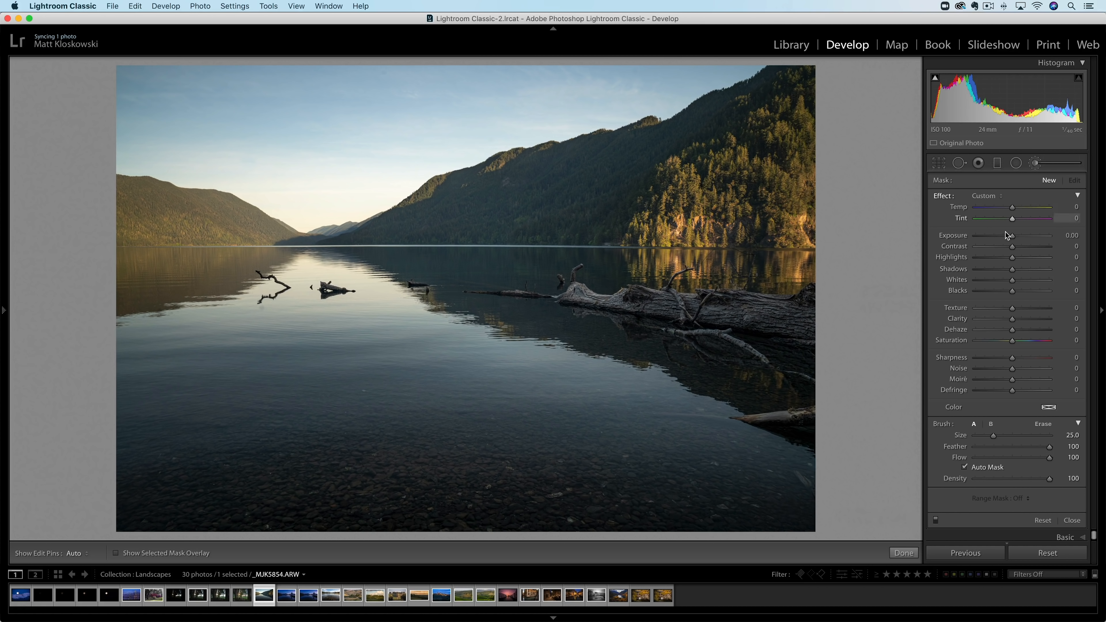
pyautogui.moveTo(1012, 236); pyautogui.dragTo(1018, 238)
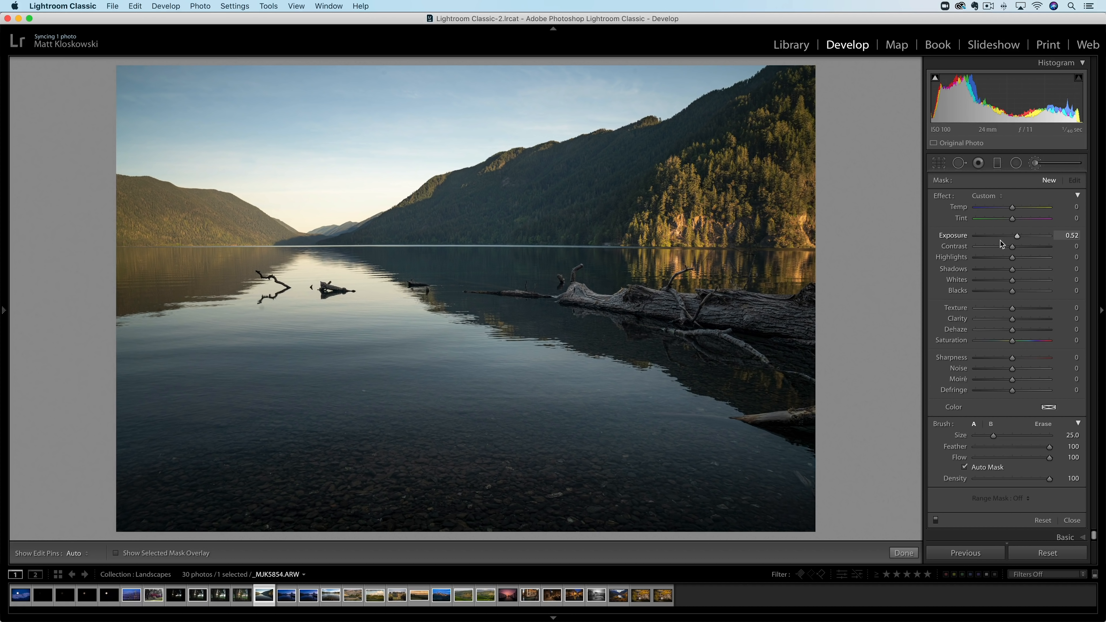
pyautogui.scroll(-4, 796, 323)
pyautogui.scroll(-10, 796, 323)
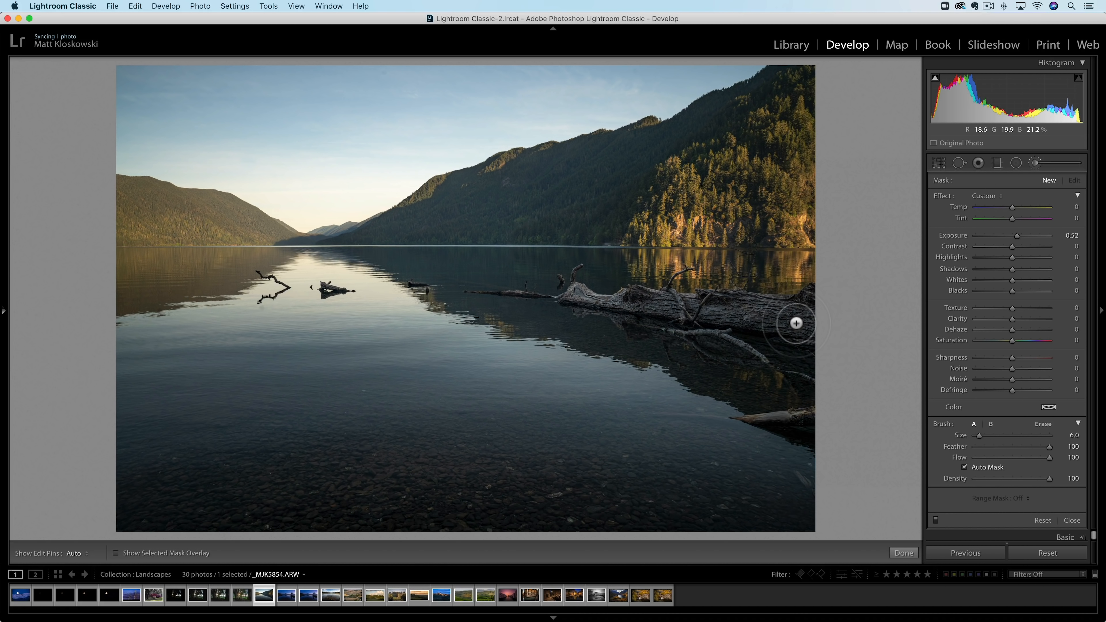
pyautogui.press('h')
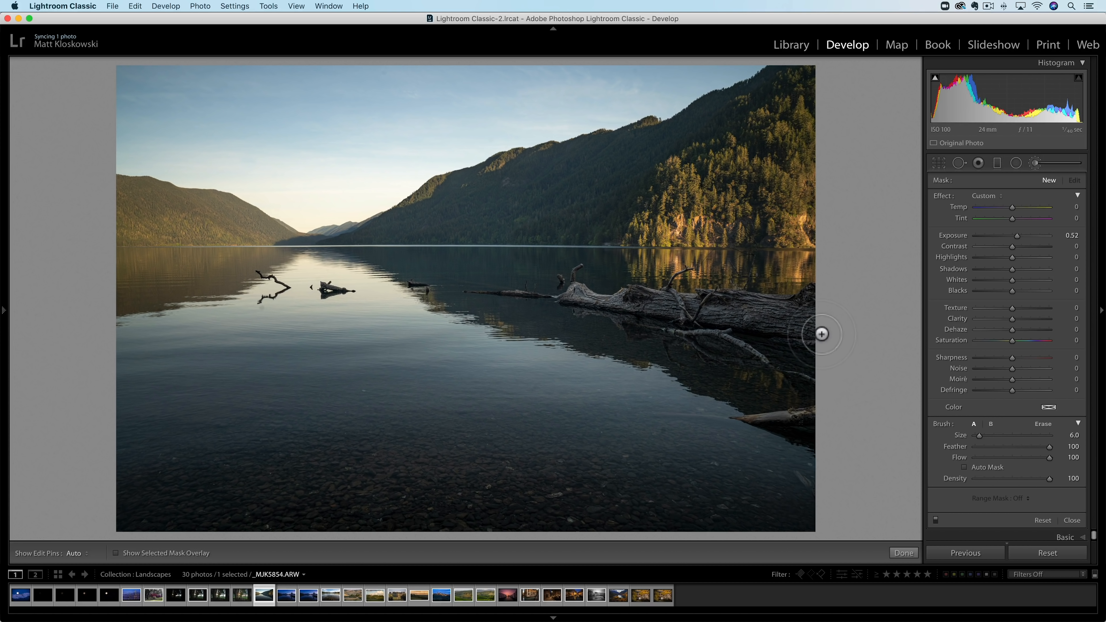
pyautogui.moveTo(620, 306)
pyautogui.mouseDown()
pyautogui.moveTo(556, 296)
pyautogui.moveTo(741, 313)
pyautogui.moveTo(787, 332)
pyautogui.moveTo(757, 348)
pyautogui.moveTo(786, 351)
pyautogui.moveTo(654, 313)
pyautogui.moveTo(794, 316)
pyautogui.moveTo(755, 327)
pyautogui.moveTo(773, 366)
pyautogui.moveTo(767, 386)
pyautogui.moveTo(811, 399)
pyautogui.mouseUp()
pyautogui.press('h')
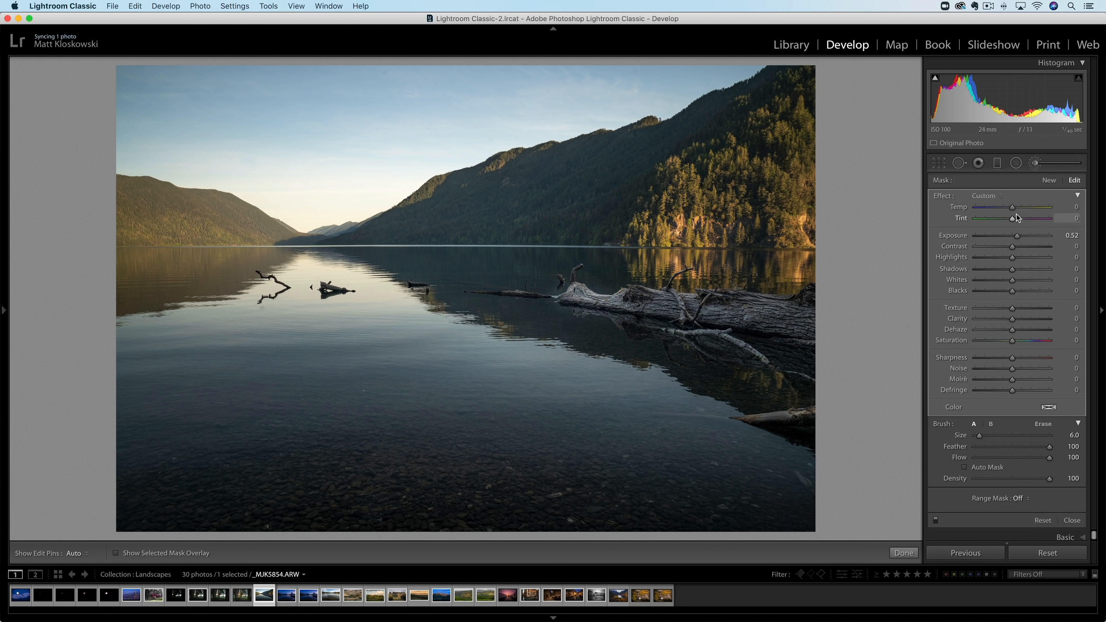
# - Warm the brushed driftwood log by raising the Temp of its adjustment
pyautogui.moveTo(1020, 207); pyautogui.dragTo(1024, 210)
pyautogui.moveTo(1024, 207); pyautogui.dragTo(1026, 207)
pyautogui.click(1071, 521)
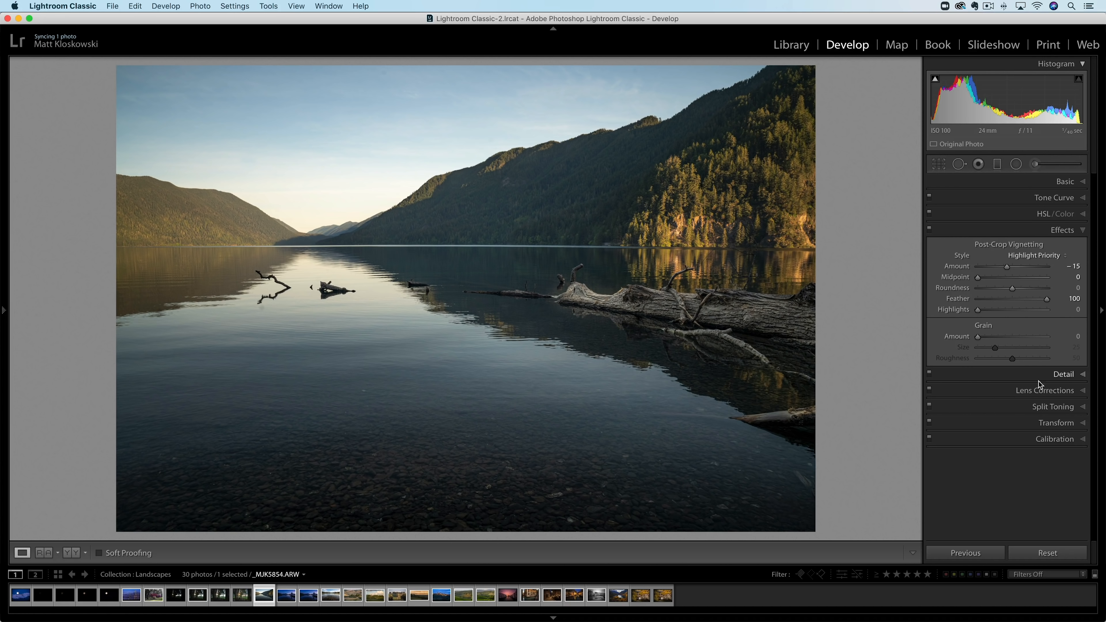
# - Enable lens profile corrections on the lake photo and strengthen its dark post-crop vignette
pyautogui.click(1043, 391)
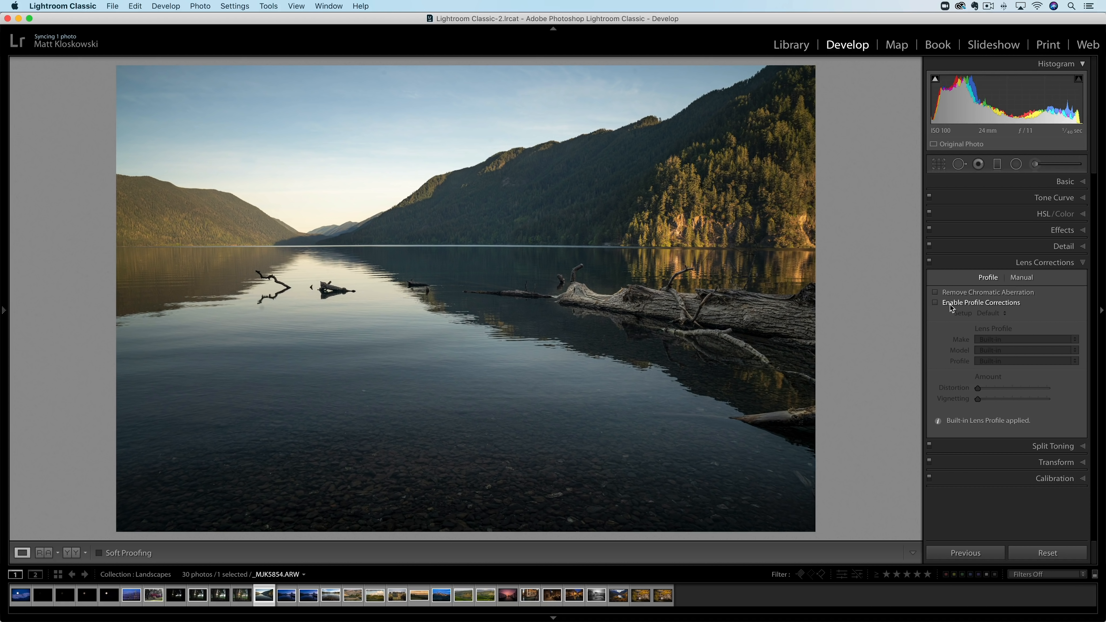
pyautogui.click(936, 303)
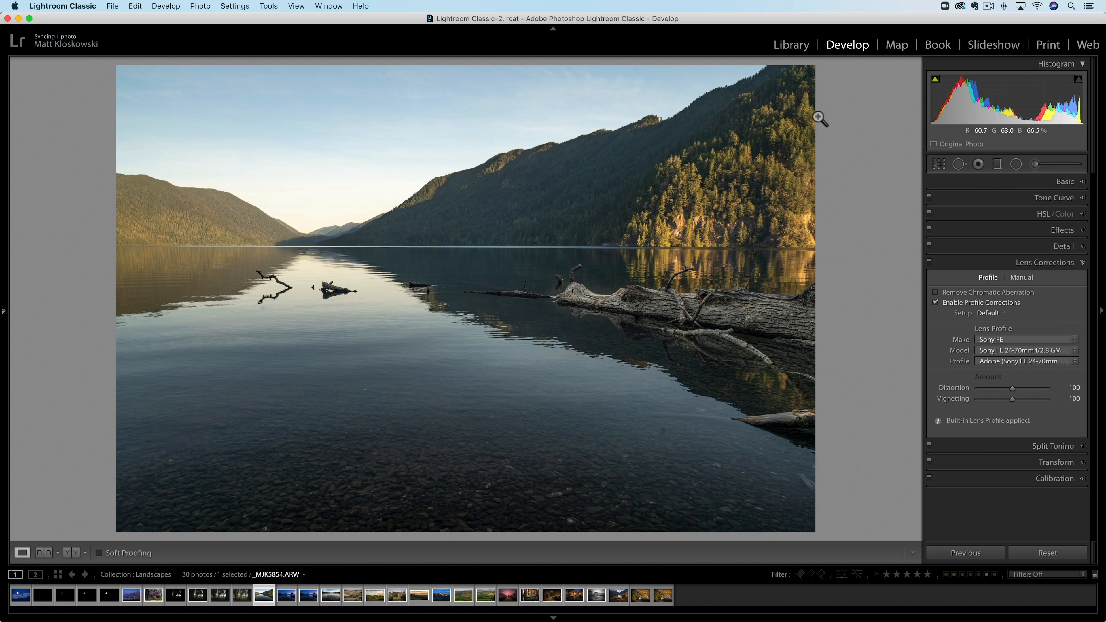
pyautogui.click(1064, 231)
pyautogui.moveTo(1008, 268); pyautogui.dragTo(1005, 269)
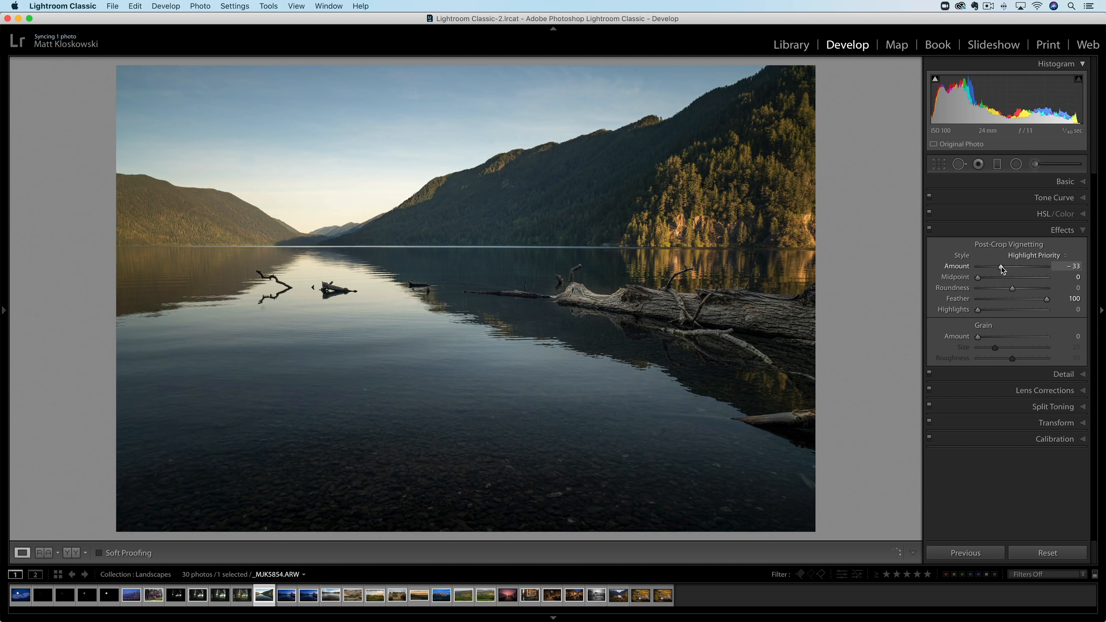
pyautogui.click(1066, 181)
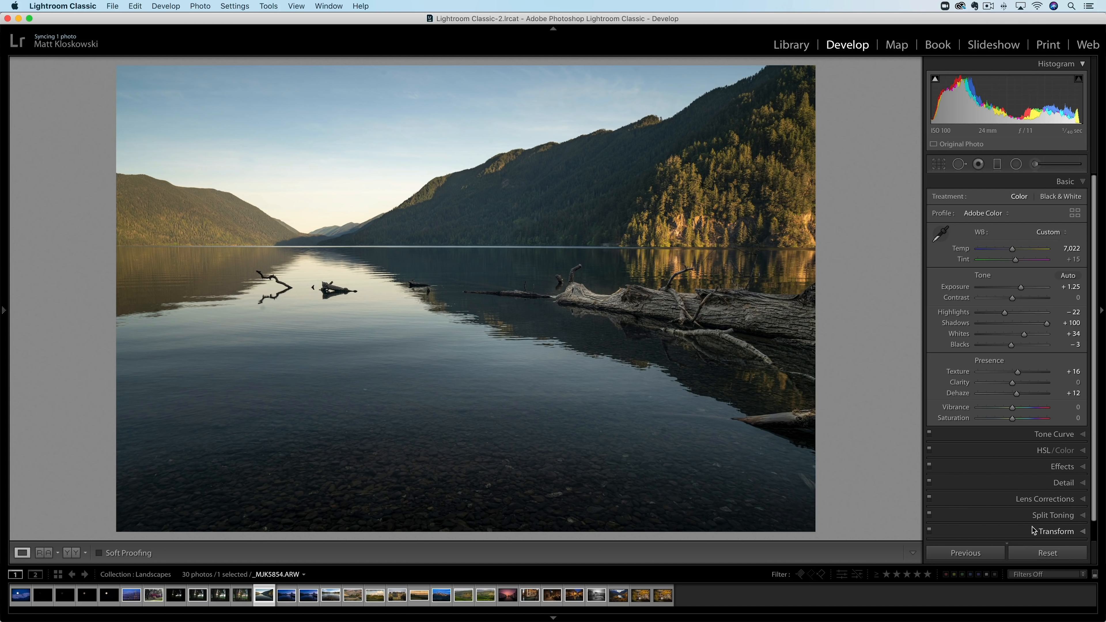
# - Reset the driftwood photo's edits, and open the dusk photo of the person standing by the lake and reset it too
pyautogui.click(1036, 555)
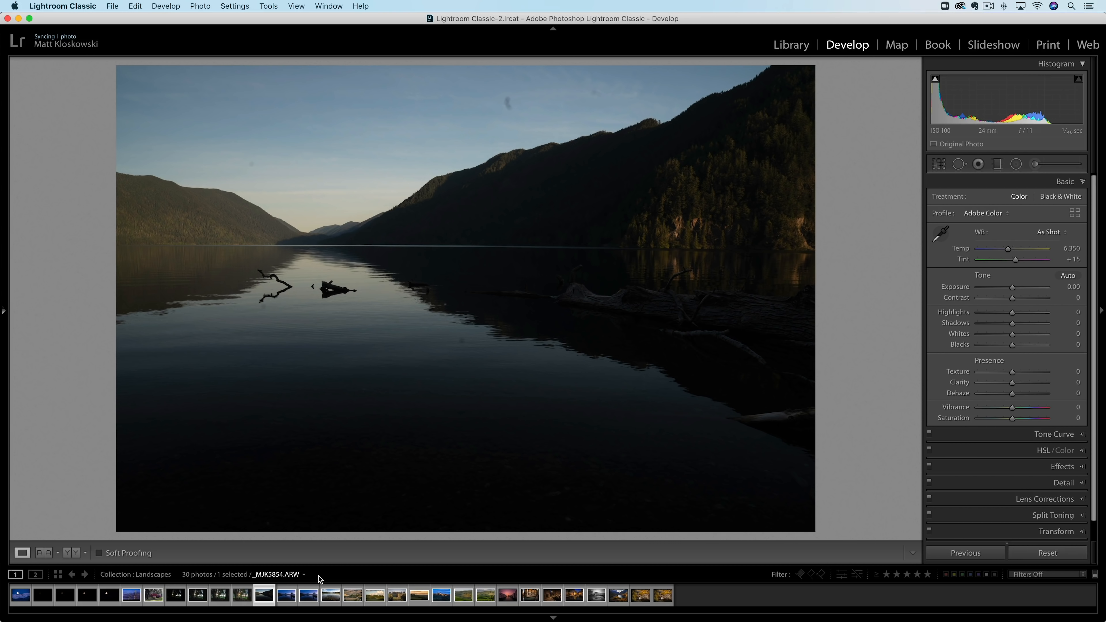
pyautogui.click(313, 596)
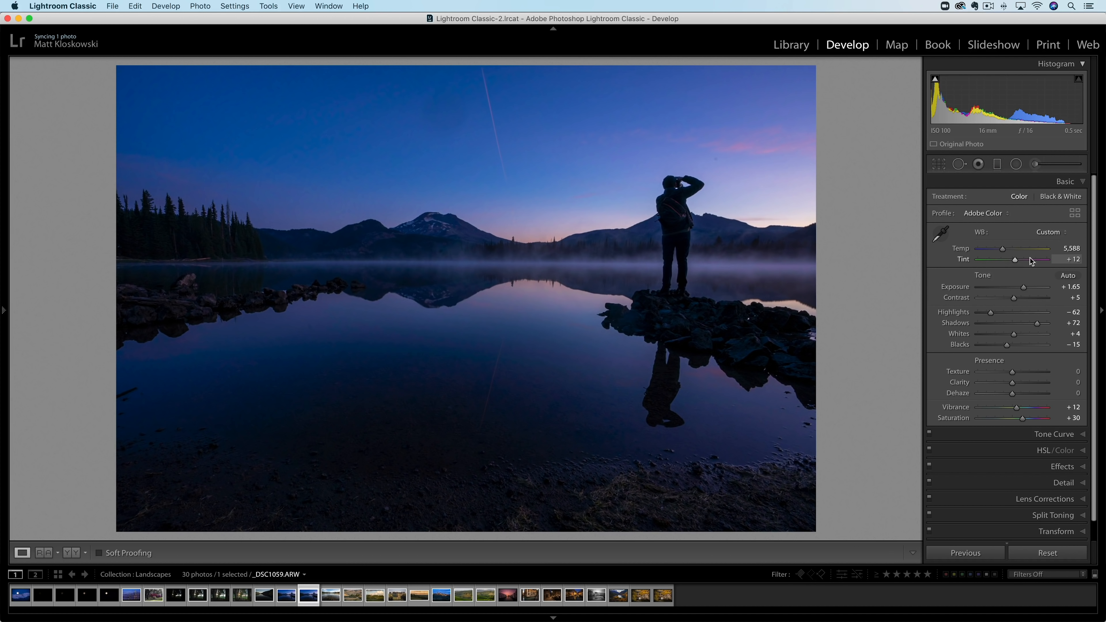
pyautogui.click(1043, 552)
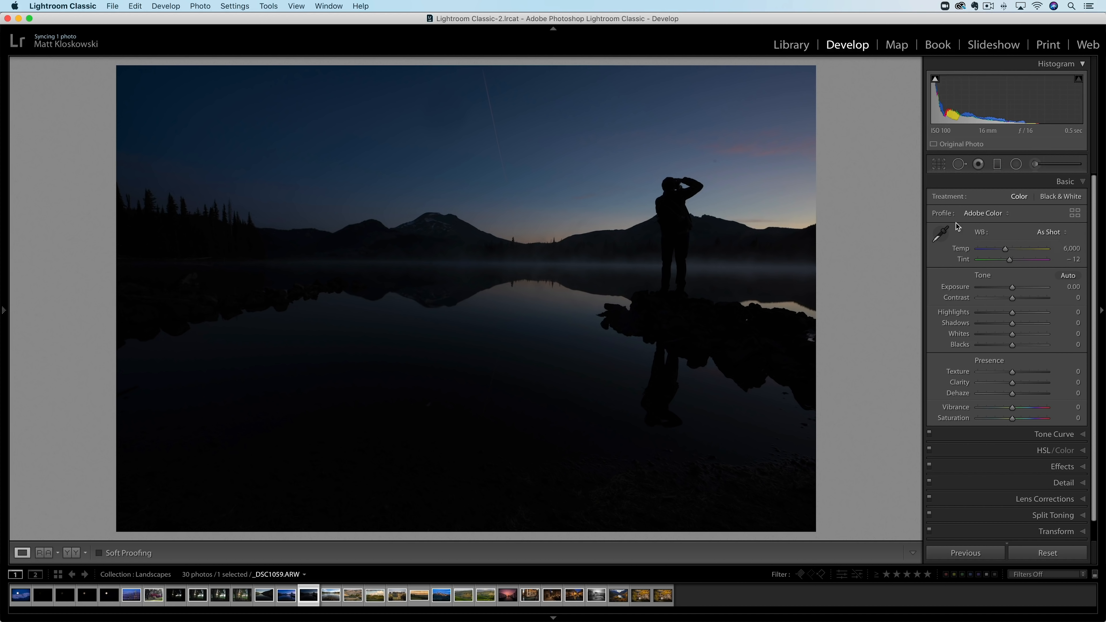
# - Straighten the dusk lake photo along its far shoreline, at an angle of −0.87
pyautogui.click(938, 168)
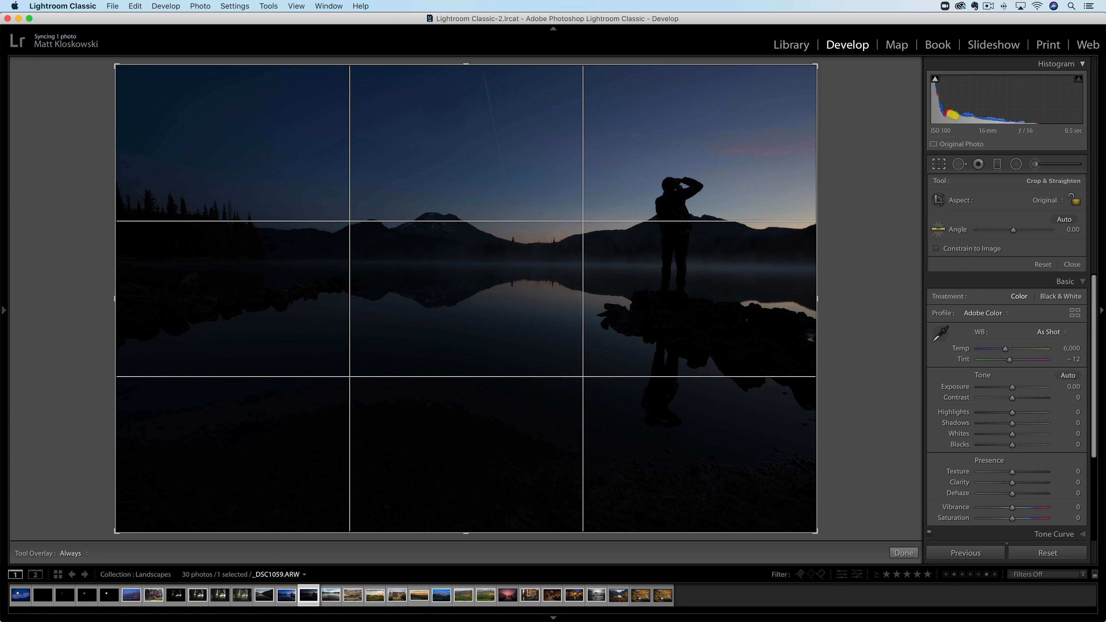
pyautogui.moveTo(401, 261); pyautogui.dragTo(845, 268)
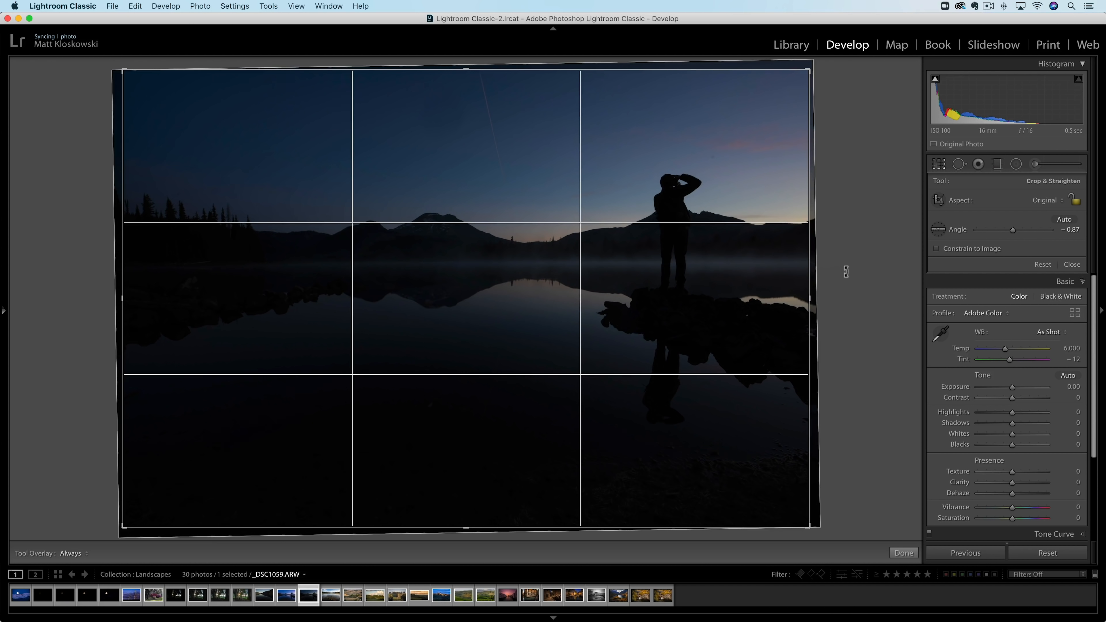
pyautogui.press('Return')
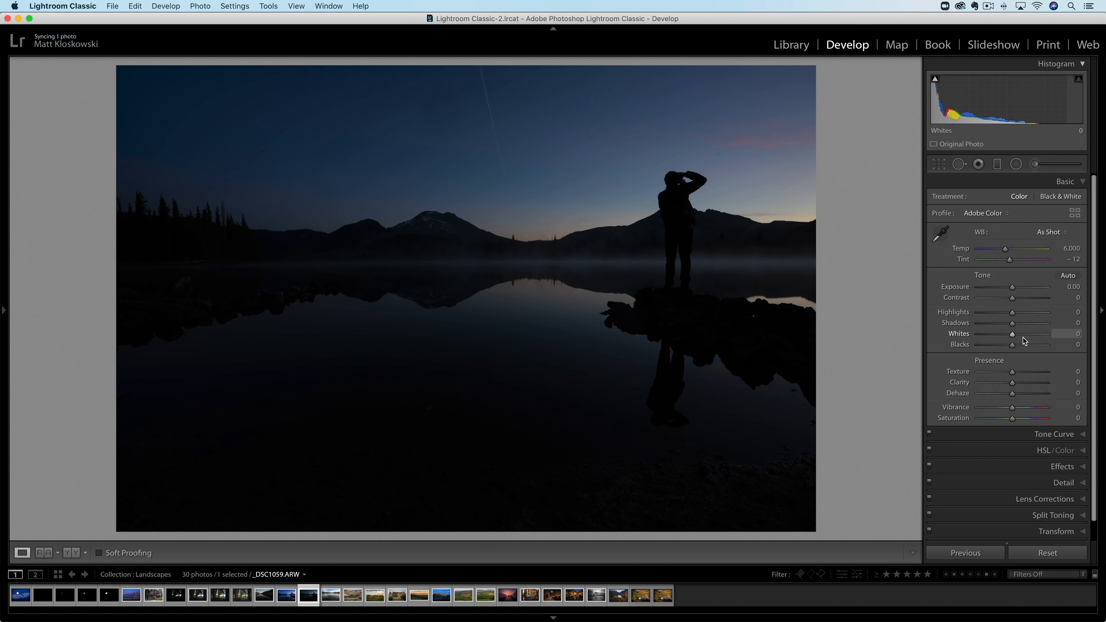
# - Set the dusk photo's Exposure to +1.75 and Shadows to +40, keeping the person in silhouette
pyautogui.moveTo(1022, 323); pyautogui.dragTo(1045, 324)
pyautogui.moveTo(1019, 288); pyautogui.dragTo(1027, 285)
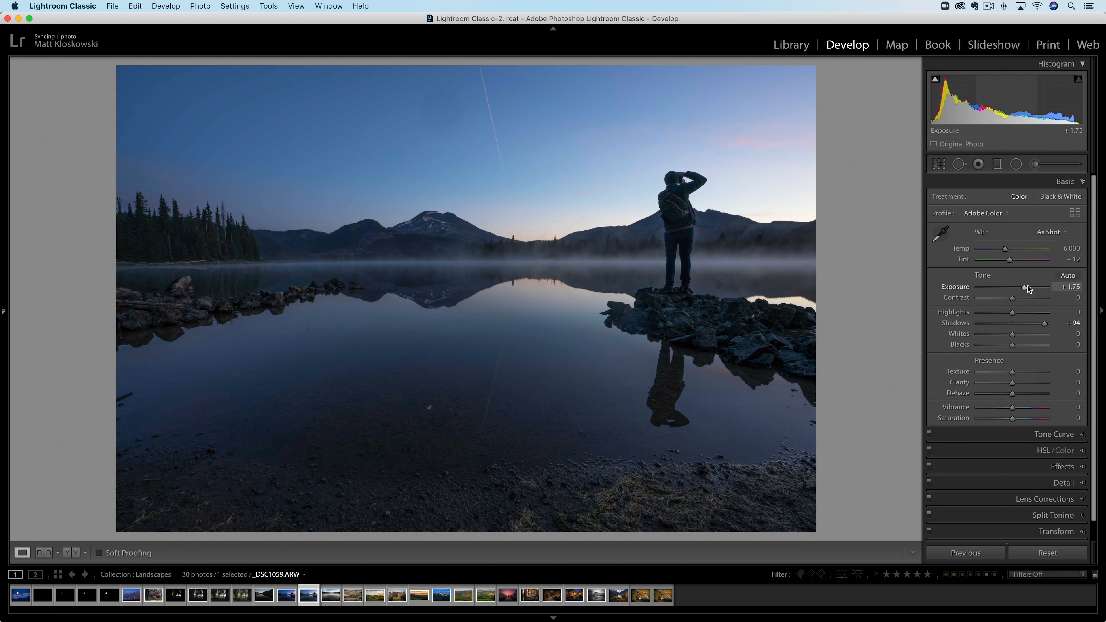
pyautogui.moveTo(1045, 323)
pyautogui.mouseDown()
pyautogui.moveTo(1008, 326)
pyautogui.moveTo(1094, 319)
pyautogui.moveTo(1026, 321)
pyautogui.mouseUp()
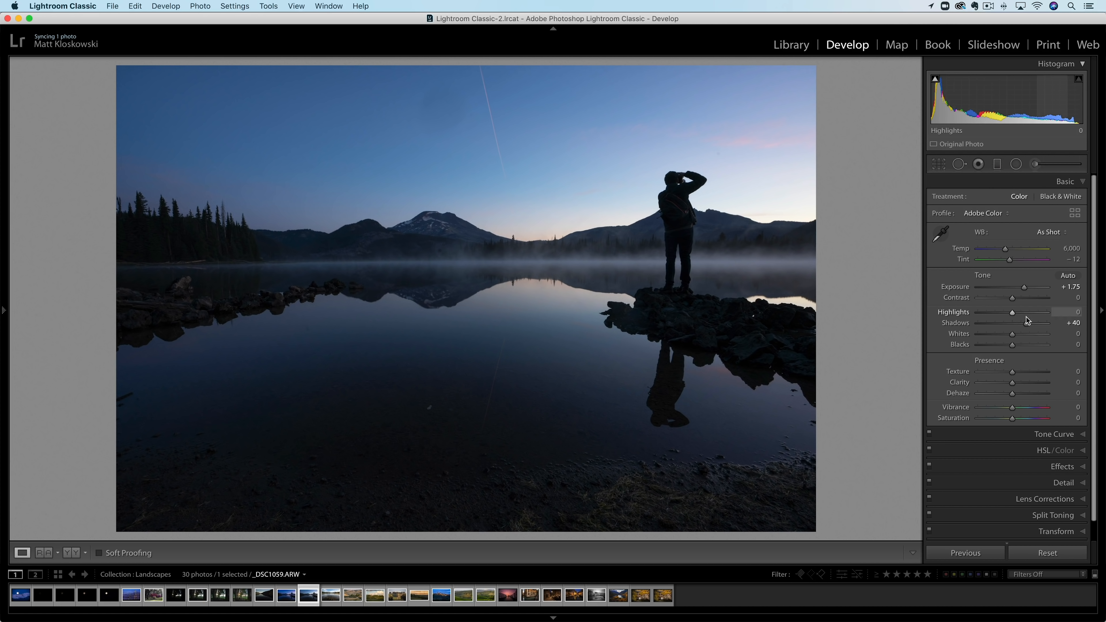
pyautogui.keyDown('alt'); pyautogui.click(1013, 334); pyautogui.keyUp('alt')
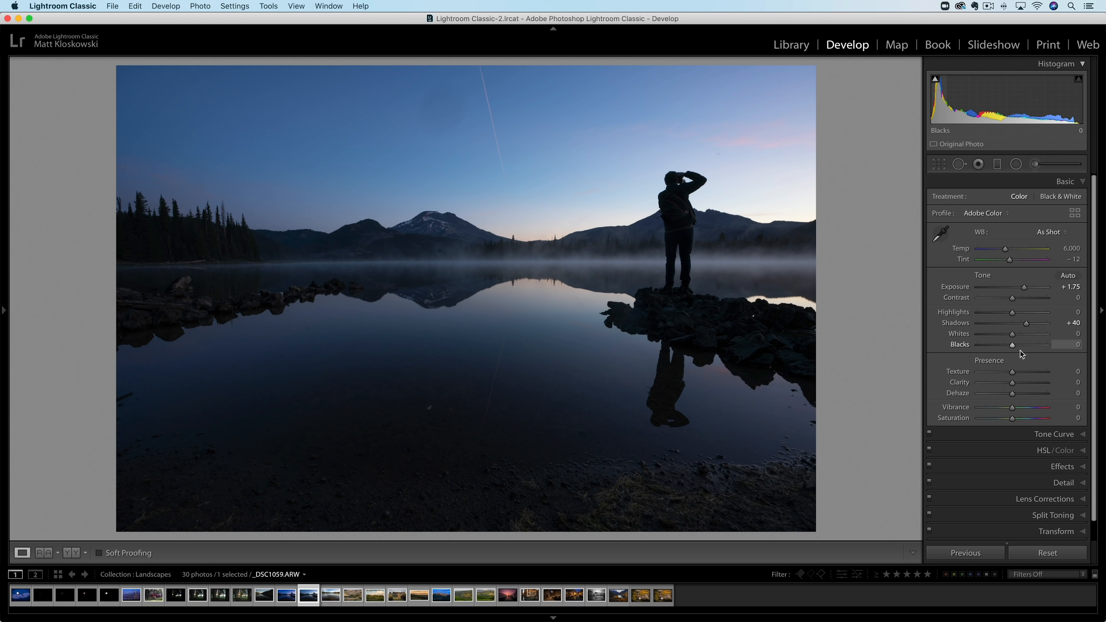
# - Set the dusk photo's Temp to 5,547 and Tint to +10, and compare it with the before view
pyautogui.moveTo(1006, 253); pyautogui.dragTo(1019, 259)
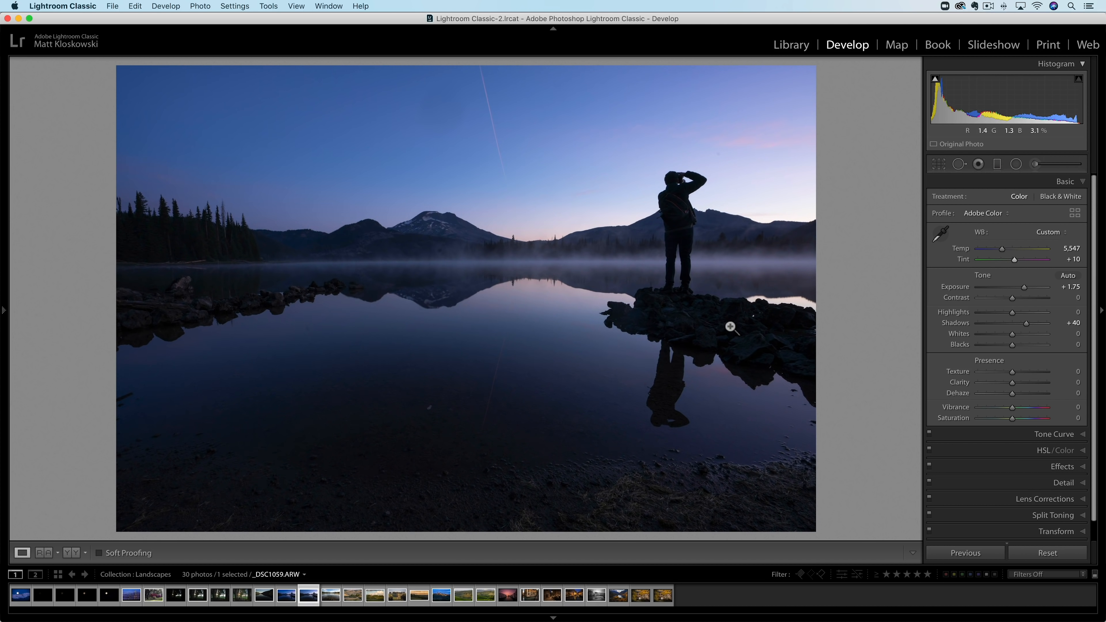
pyautogui.press('\\')
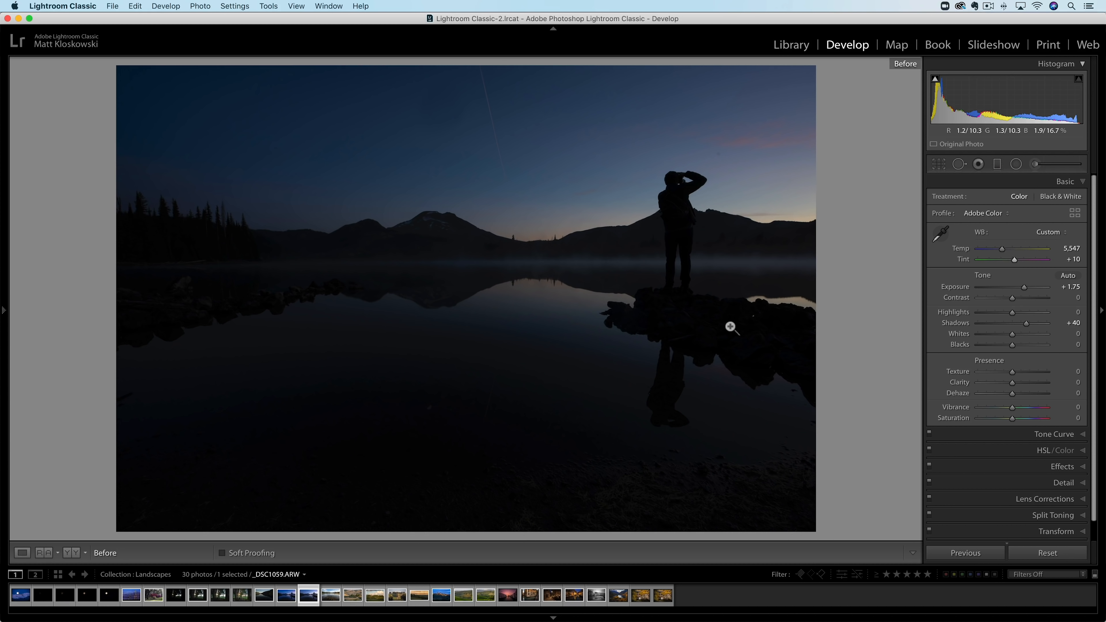
pyautogui.press('\\')
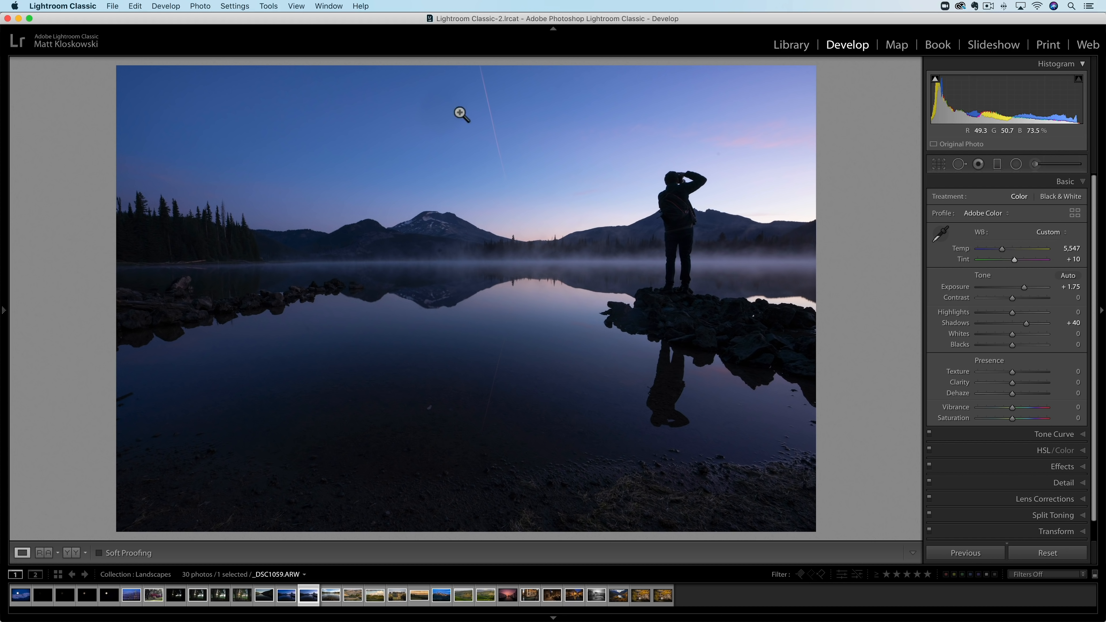
# - Send the dusk lake photo to Photoshop 2020 for editing
pyautogui.click(211, 7)
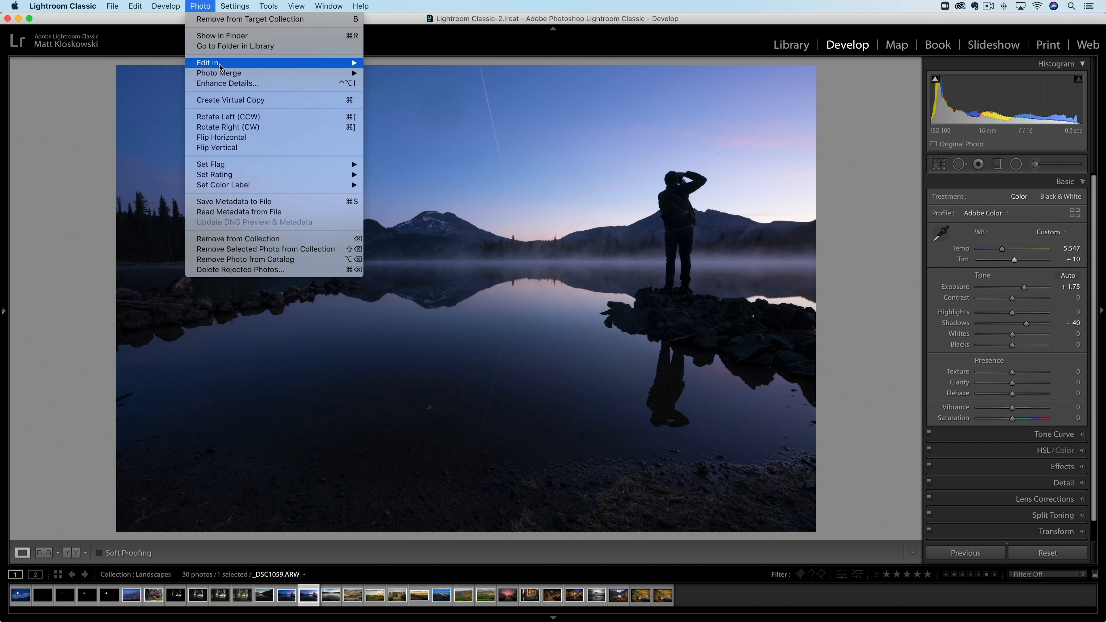
pyautogui.moveTo(222, 63)
pyautogui.click(463, 63)
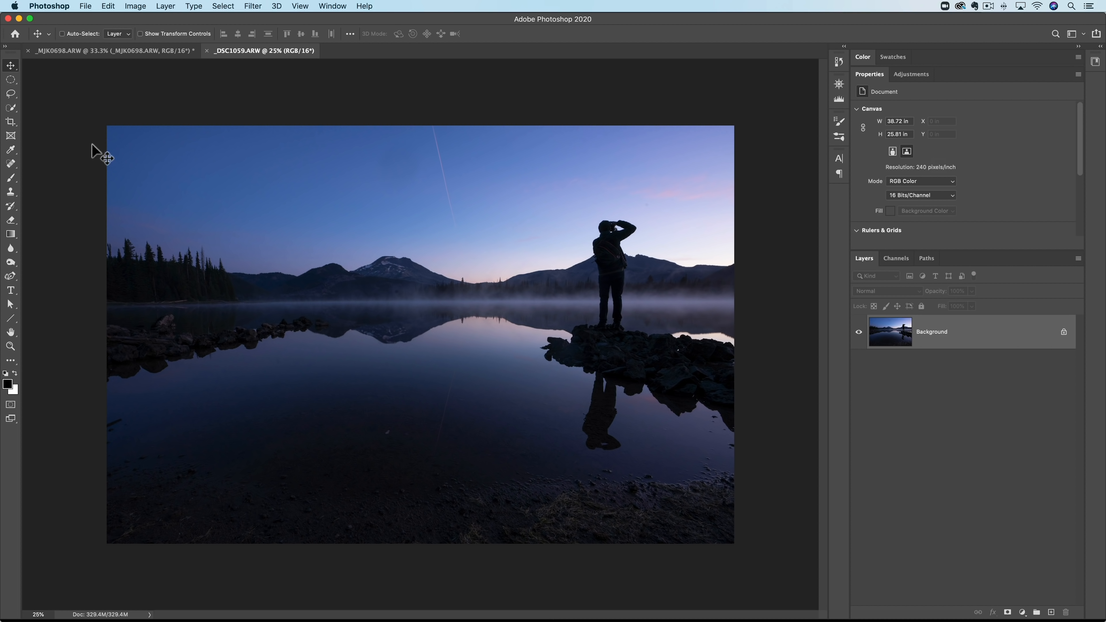
# - Remove the contrail from the sky, its reflection in the lake and a small blemish near the water's edge with the Spot Healing Brush
pyautogui.click(11, 108)
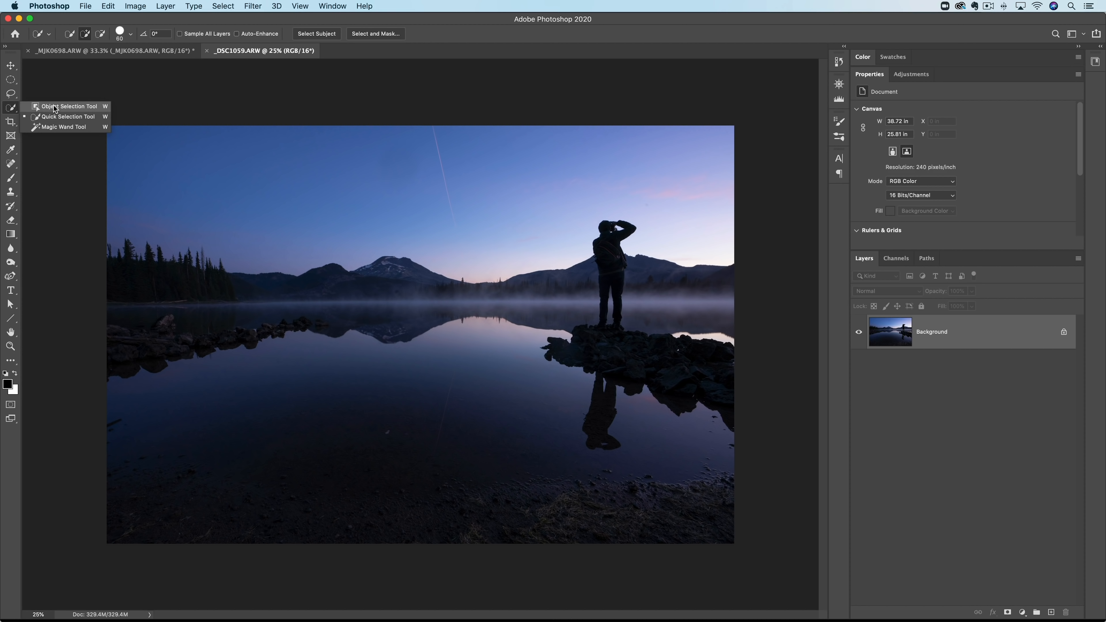
pyautogui.click(11, 164)
pyautogui.click(44, 162)
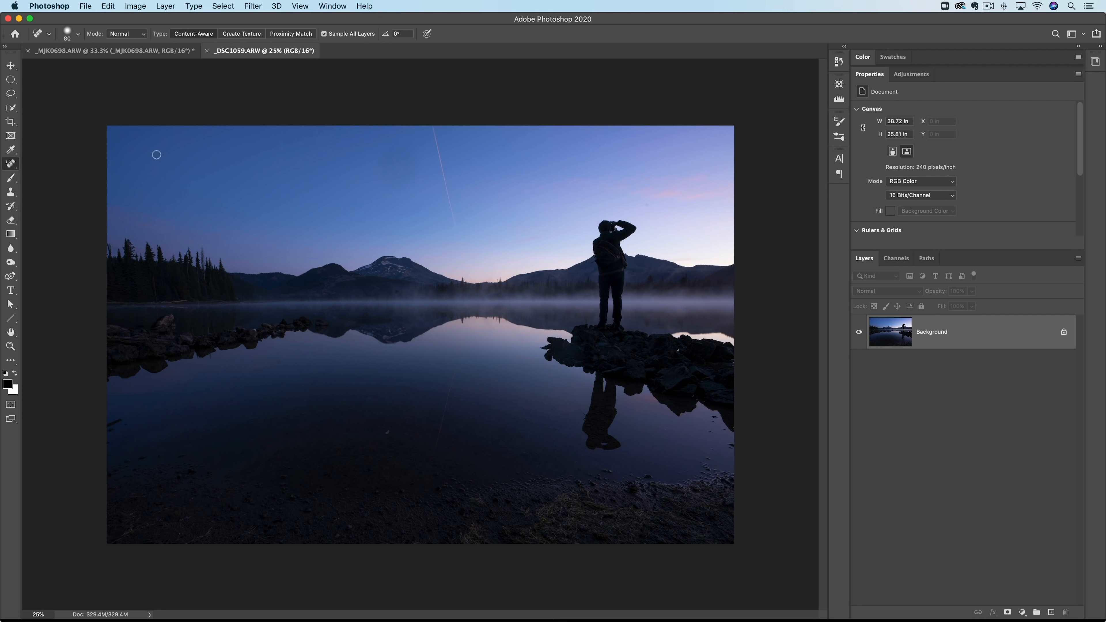
pyautogui.click(434, 126)
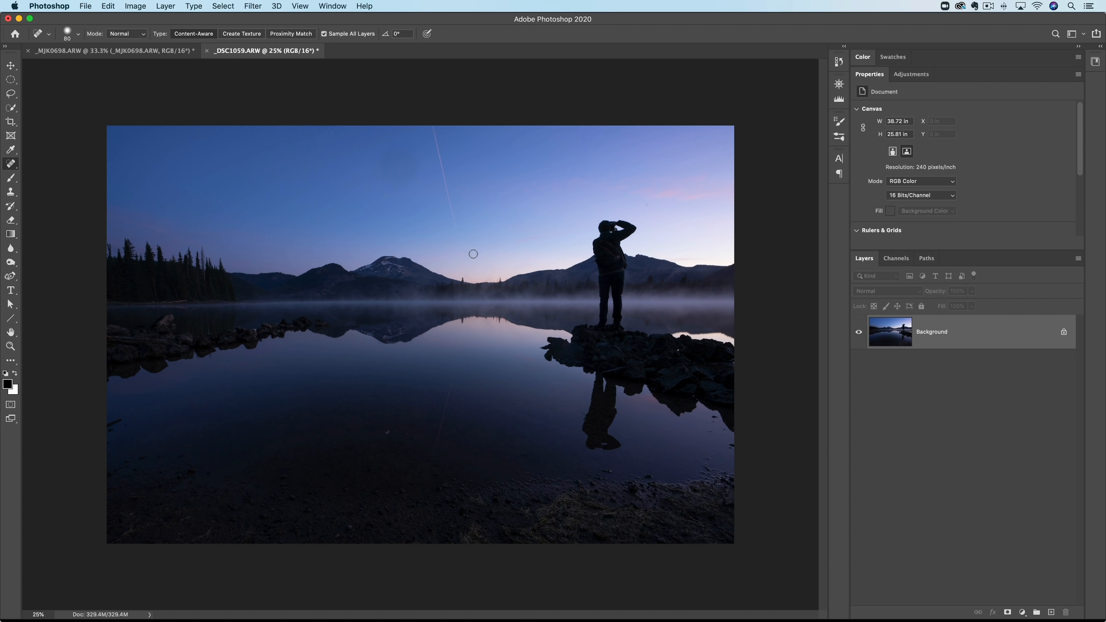
pyautogui.keyDown('shift'); pyautogui.click(461, 242); pyautogui.keyUp('shift')
pyautogui.keyDown('shift'); pyautogui.click(430, 477); pyautogui.keyUp('shift')
pyautogui.moveTo(114, 434)
pyautogui.mouseDown()
pyautogui.moveTo(124, 426)
pyautogui.moveTo(115, 438)
pyautogui.mouseUp()
# - Patch the uneven area of sky beside the removed contrail with neighbouring clean sky, and clear the selection
pyautogui.moveTo(11, 165); pyautogui.dragTo(49, 181)
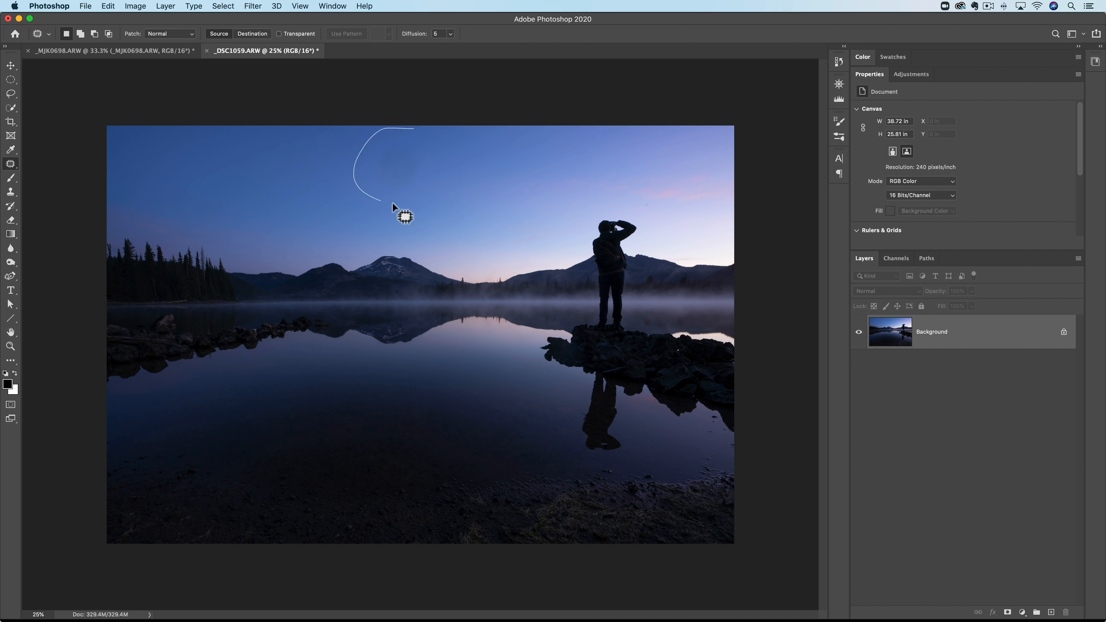
pyautogui.moveTo(410, 129); pyautogui.dragTo(408, 129)
pyautogui.moveTo(370, 171)
pyautogui.mouseDown()
pyautogui.moveTo(297, 178)
pyautogui.moveTo(408, 171)
pyautogui.moveTo(295, 181)
pyautogui.moveTo(525, 173)
pyautogui.moveTo(314, 200)
pyautogui.mouseUp()
pyautogui.click(525, 171)
# - Return to Lightroom Classic, open the next photo of the lake with mountains and clouds, and reset its develop settings
pyautogui.press('super+Tab')
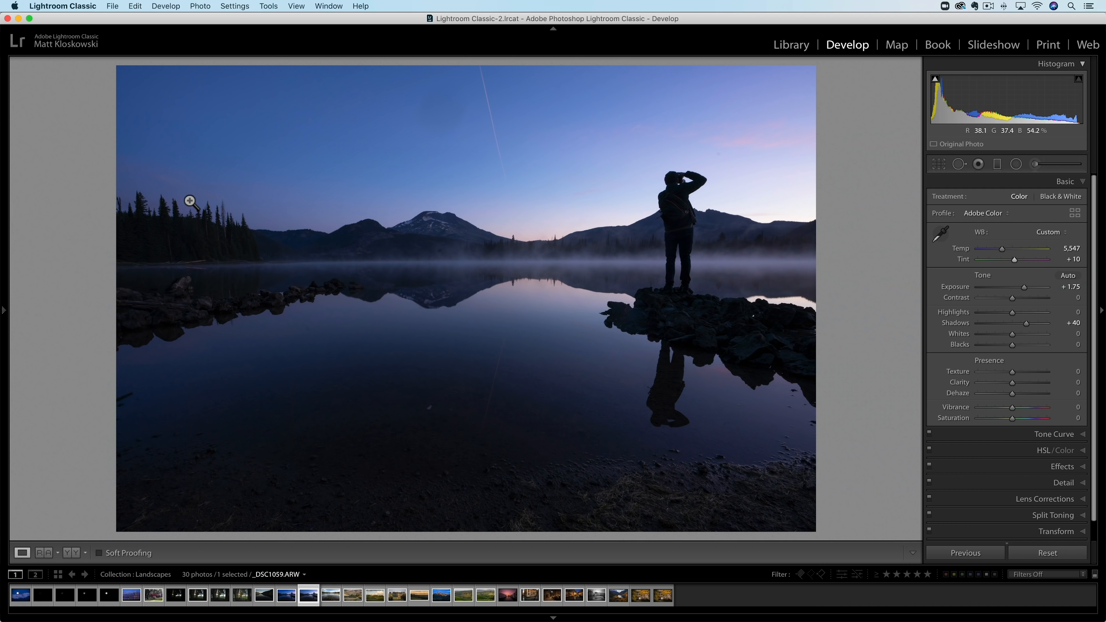
pyautogui.press('Right')
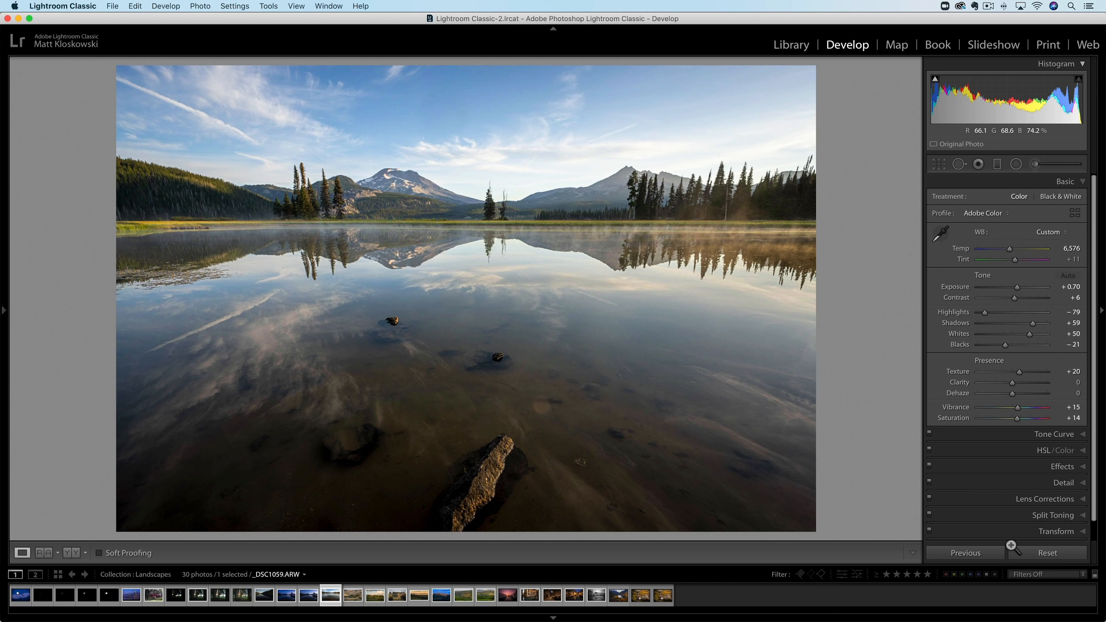
pyautogui.click(1057, 556)
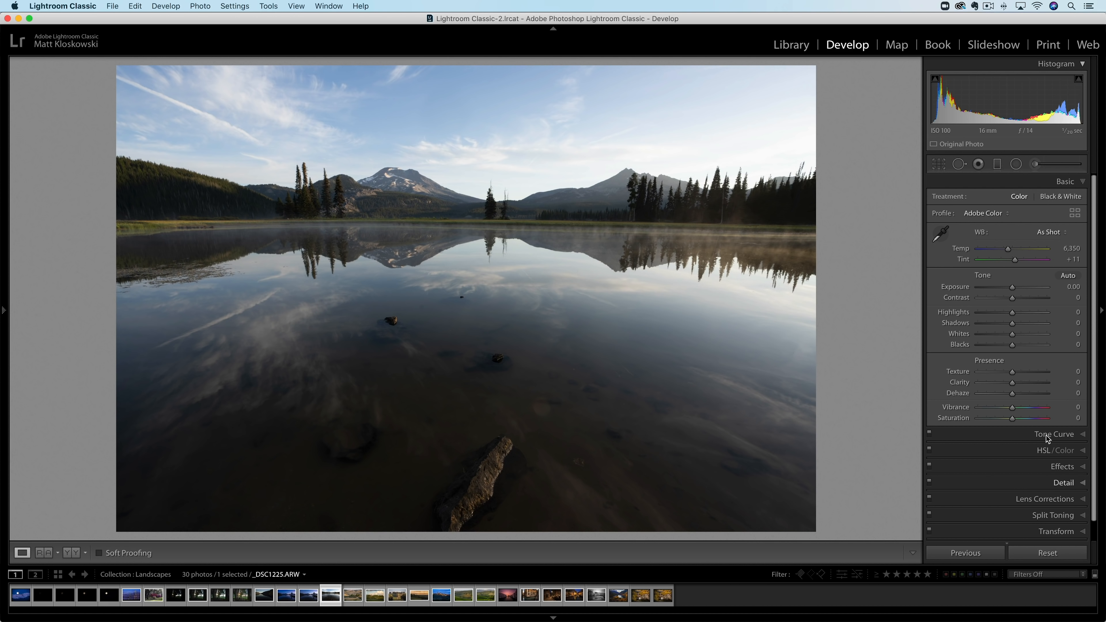
# - Straighten the cloudy lake photo along its far shoreline, at an angle of −0.79
pyautogui.click(939, 164)
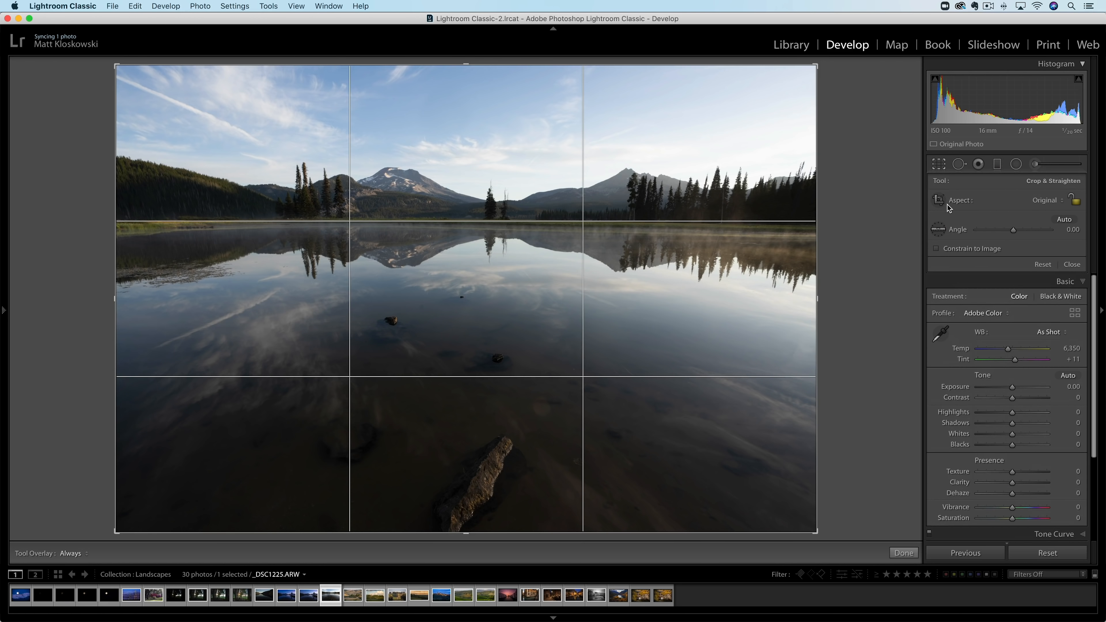
pyautogui.click(939, 230)
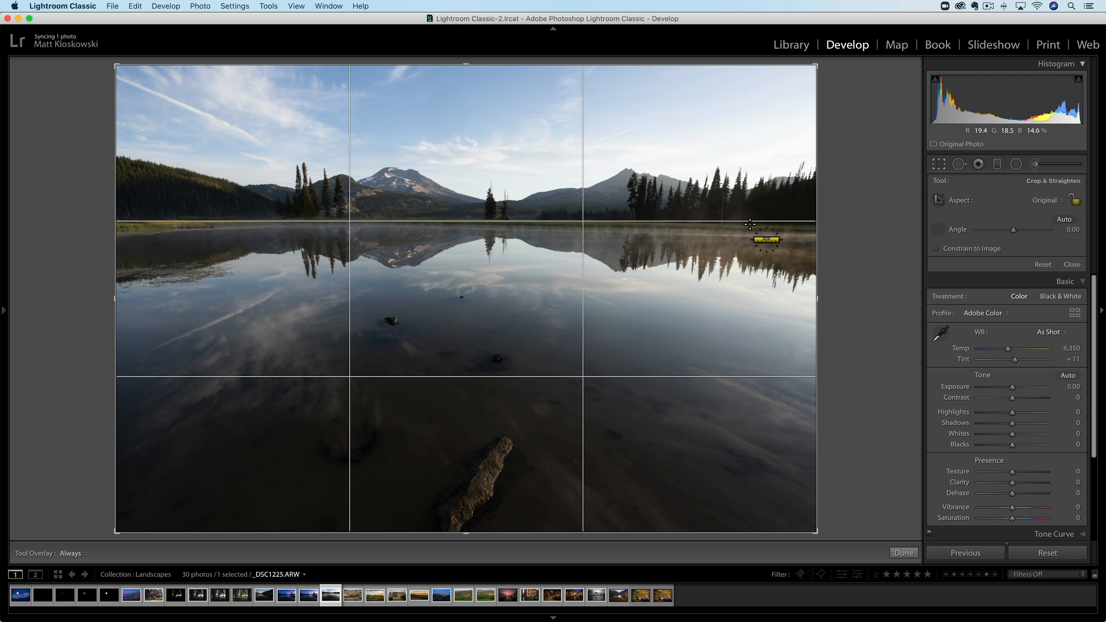
pyautogui.moveTo(771, 229); pyautogui.dragTo(230, 221)
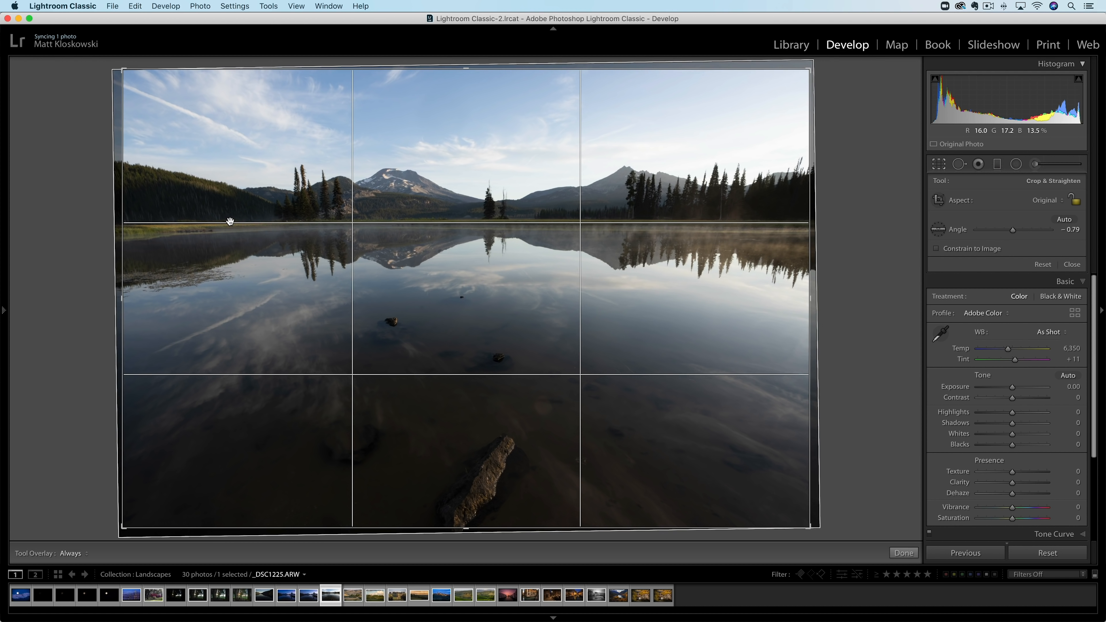
pyautogui.press('Return')
# - Set the lake photo's Highlights to −88, Shadows to +38, Temp to 6,940 and Saturation to +18
pyautogui.moveTo(1024, 325); pyautogui.dragTo(982, 312)
pyautogui.moveTo(1010, 249); pyautogui.dragTo(1013, 249)
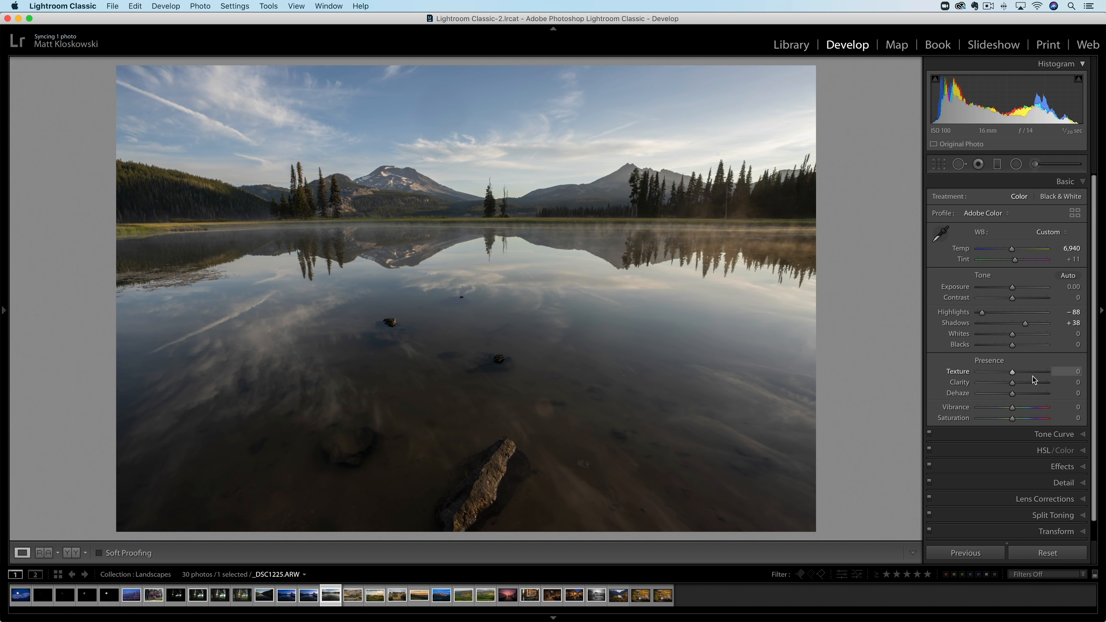
pyautogui.moveTo(1018, 417); pyautogui.dragTo(1020, 416)
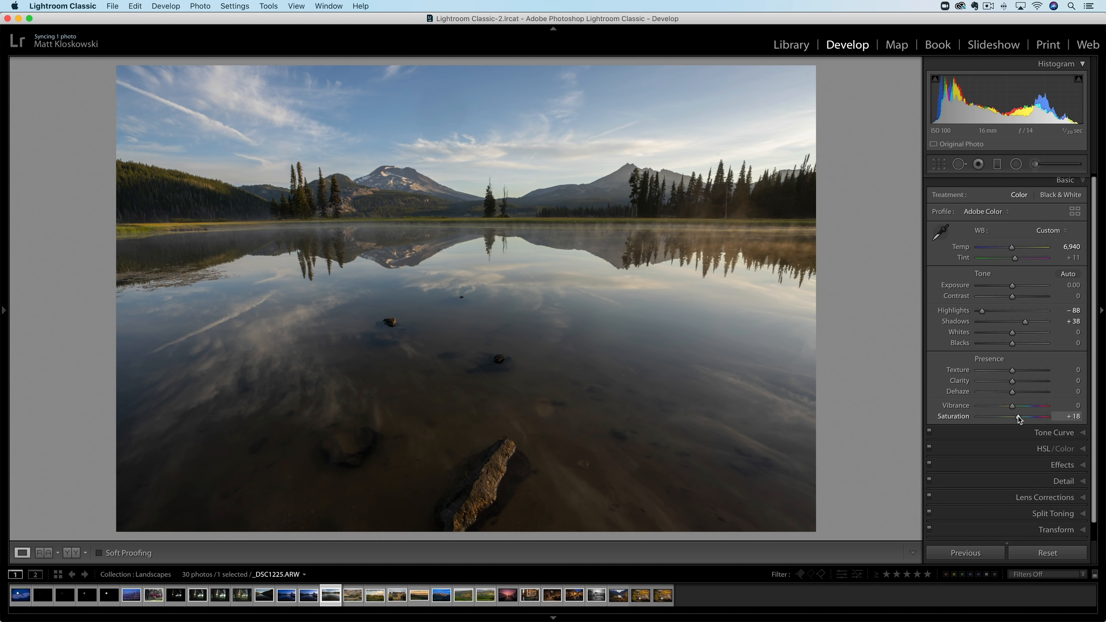
# - Enable lens profile corrections for the lake photo
pyautogui.scroll(-1, 1036, 436)
pyautogui.click(1041, 487)
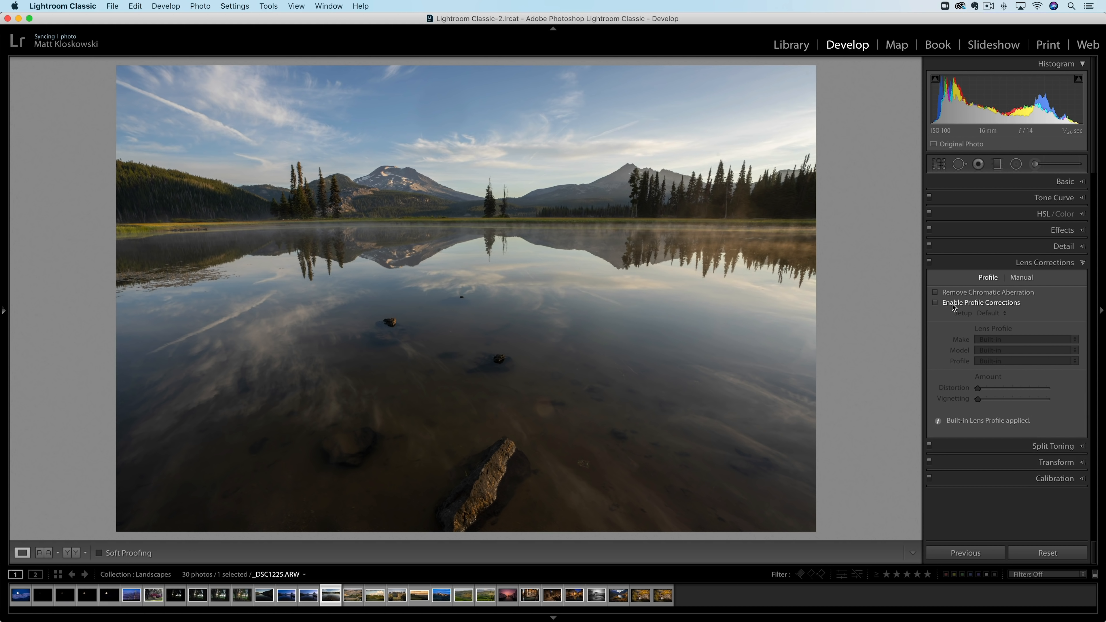
pyautogui.click(973, 304)
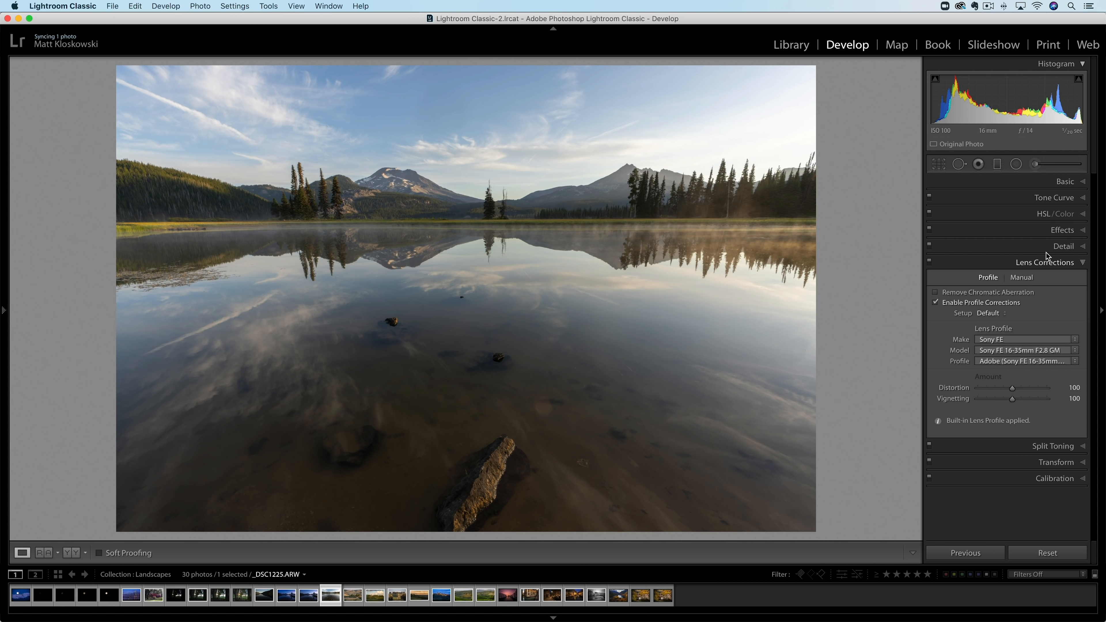
pyautogui.click(1047, 262)
# - Add a post-crop vignette to the lake photo with Amount −20, Midpoint 14 and Feather 100
pyautogui.click(1054, 231)
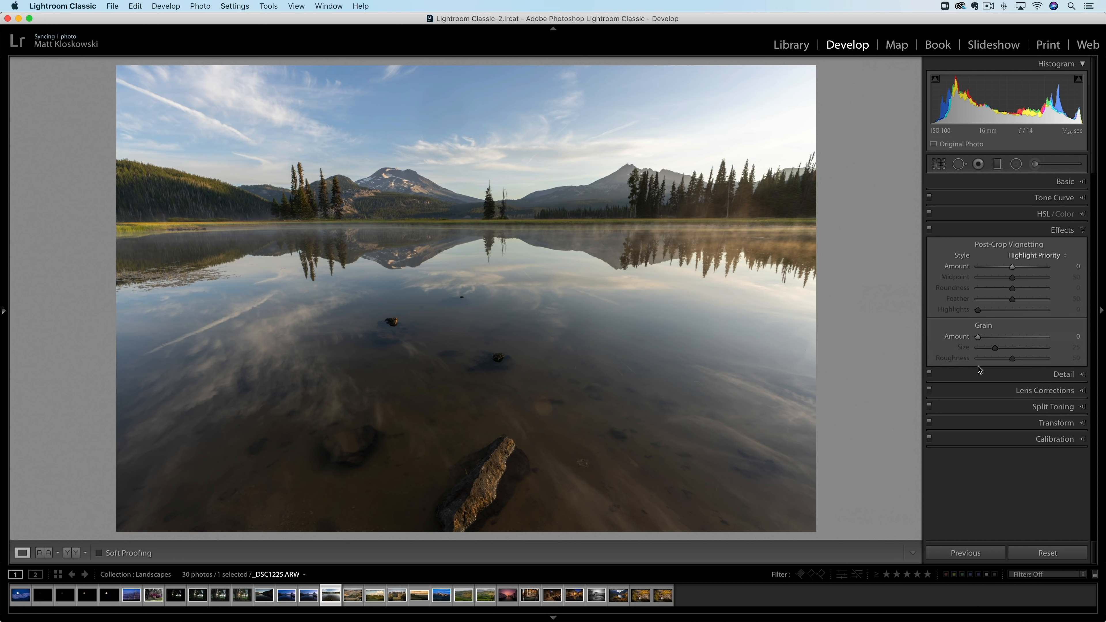
pyautogui.moveTo(1012, 267); pyautogui.dragTo(1063, 303)
pyautogui.moveTo(1011, 268); pyautogui.dragTo(1009, 265)
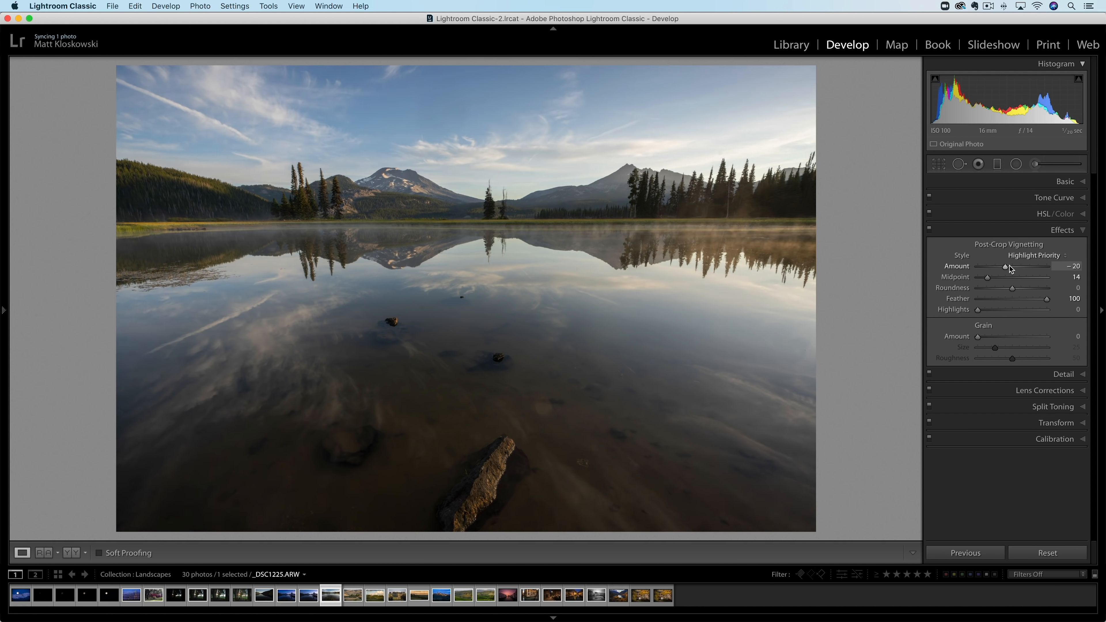
# - Set the lake photo's Texture to +32, Whites to +30 and Blacks to −14, and compare it with the before view
pyautogui.click(1058, 181)
pyautogui.moveTo(1025, 370); pyautogui.dragTo(1028, 374)
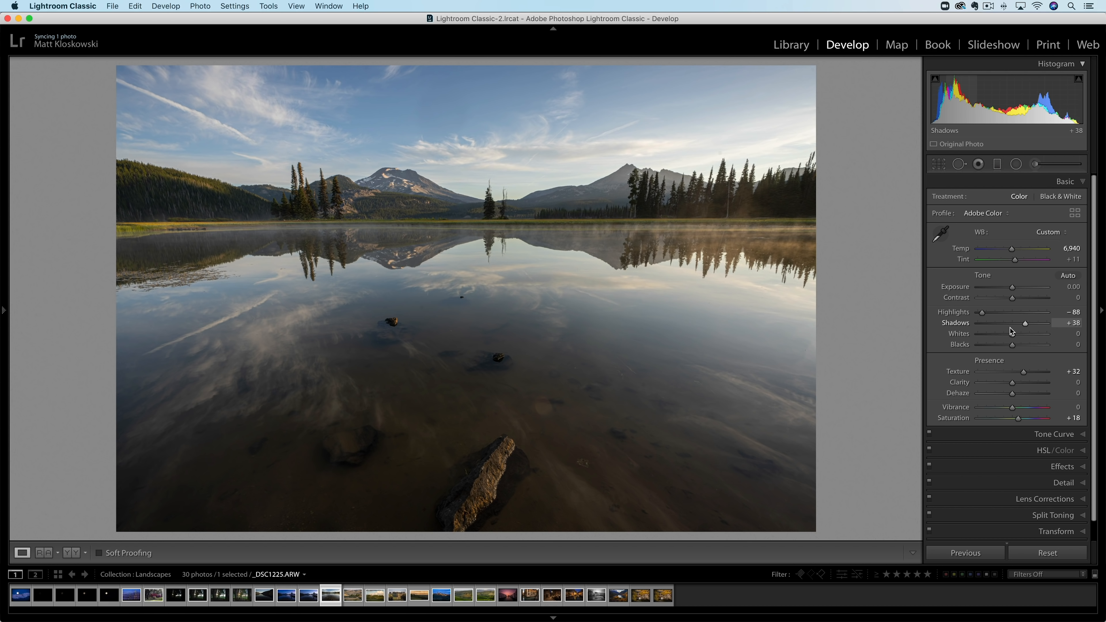
pyautogui.moveTo(1013, 334); pyautogui.dragTo(1024, 335)
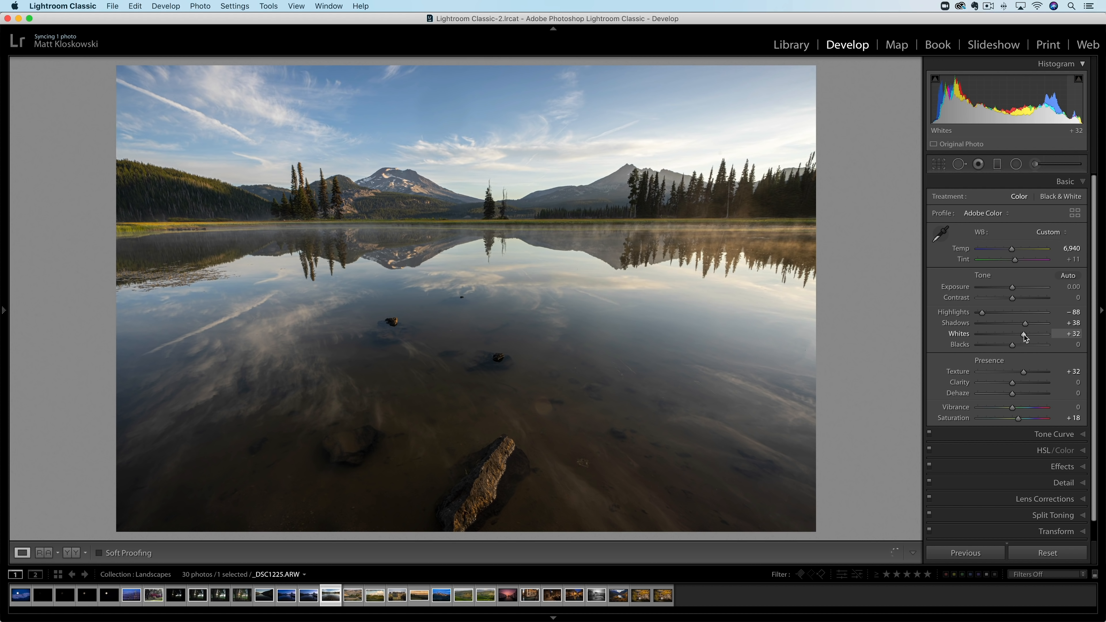
pyautogui.moveTo(1024, 335); pyautogui.dragTo(1006, 345)
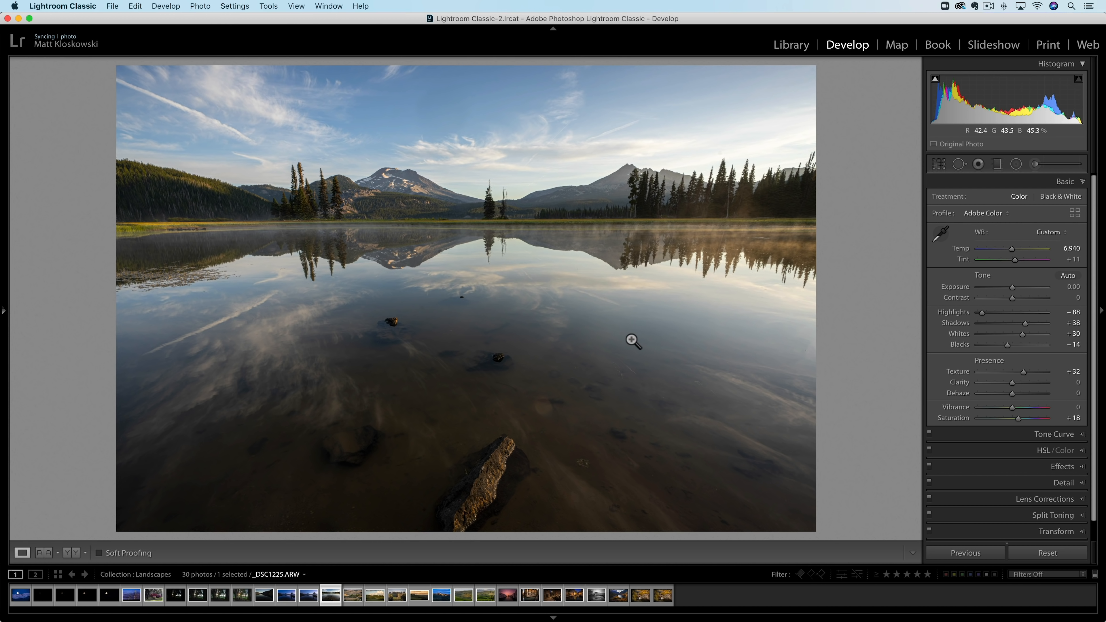
pyautogui.press('\\')
pyautogui.press('\\')
# - Reset the photo of the hilltop farmhouse with cypresses, and set Shadows to +92, Highlights to −37 and Exposure to +1.45
pyautogui.click(353, 595)
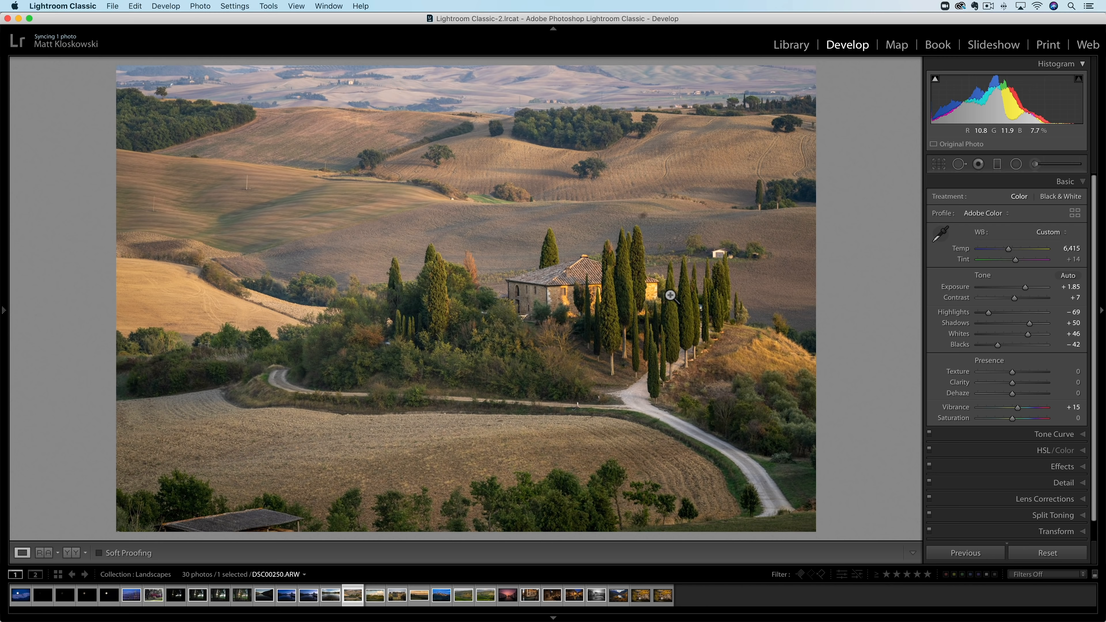
pyautogui.click(1048, 553)
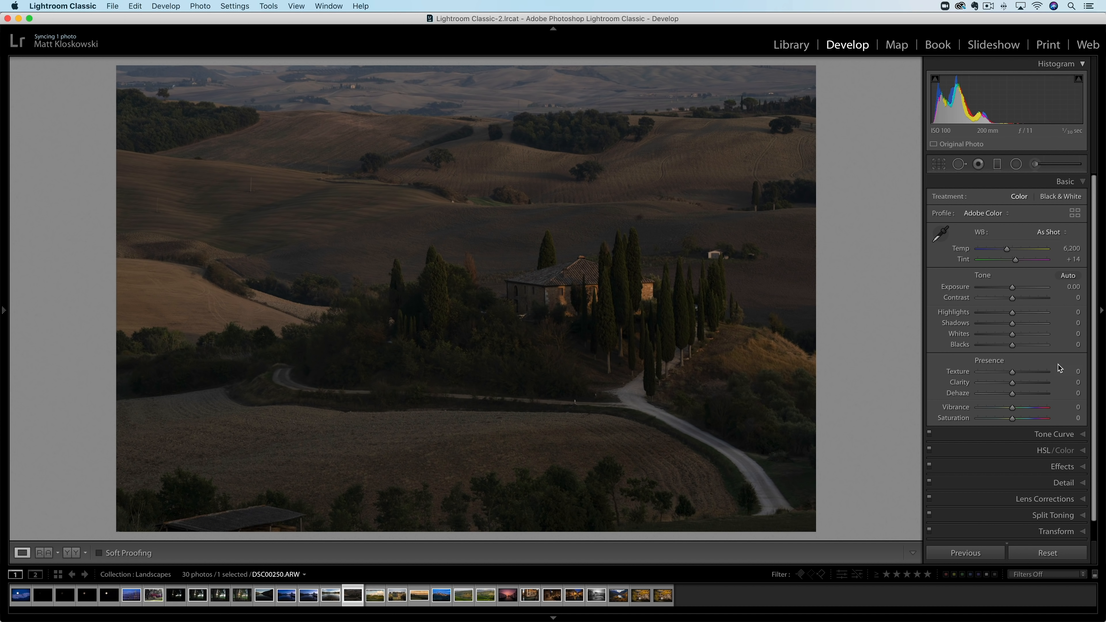
pyautogui.moveTo(1014, 323)
pyautogui.mouseDown()
pyautogui.moveTo(1045, 325)
pyautogui.moveTo(1000, 313)
pyautogui.mouseUp()
pyautogui.moveTo(1013, 287); pyautogui.dragTo(1022, 290)
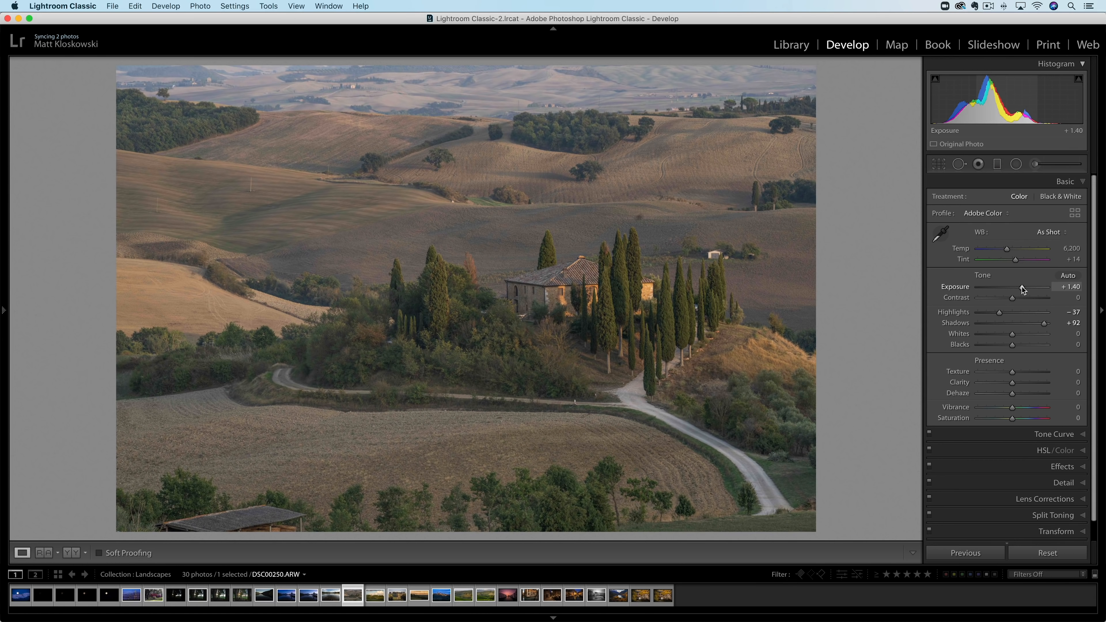
# - Set the farmhouse photo's Whites to +62 using the clipping preview instead of the histogram, and its Blacks to −46
pyautogui.press('alt')
pyautogui.moveTo(1015, 336); pyautogui.dragTo(1024, 335)
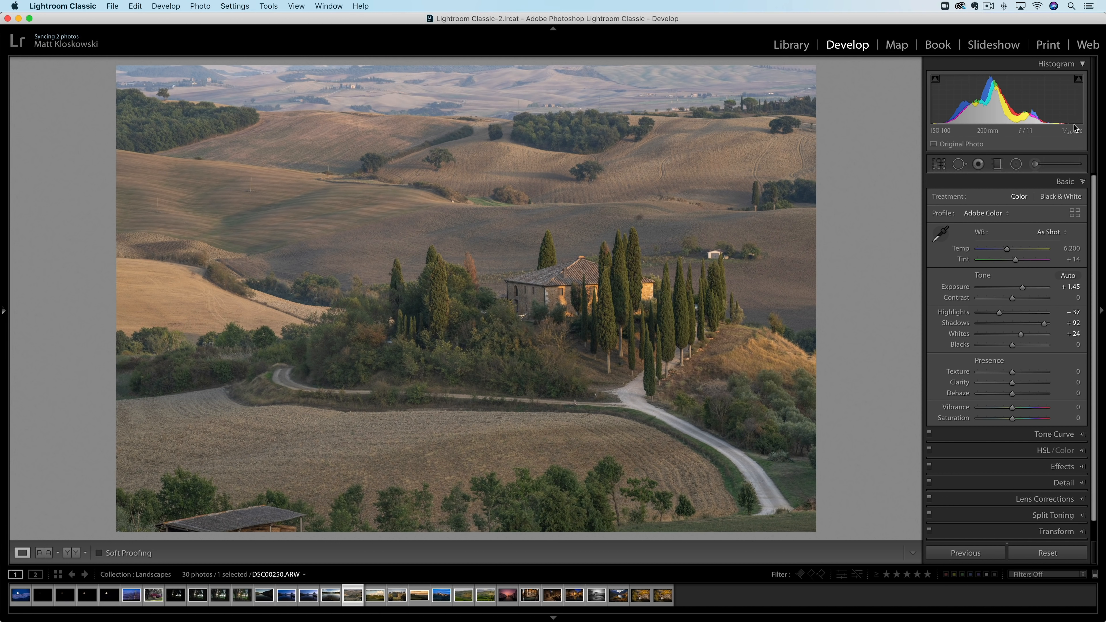
pyautogui.click(1050, 65)
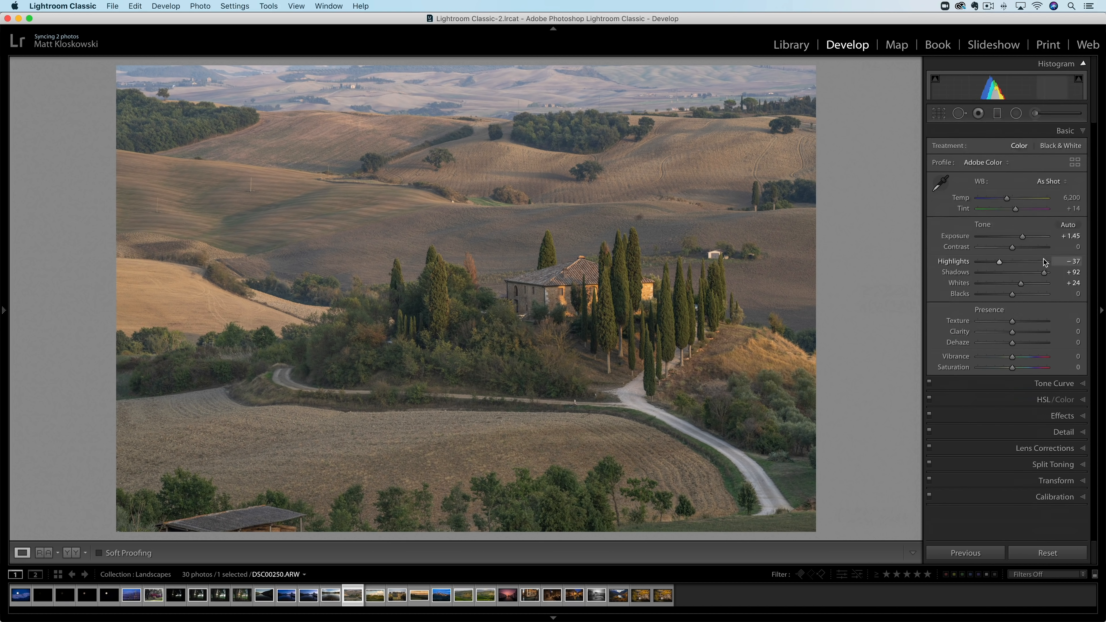
pyautogui.keyDown('alt'); pyautogui.click(1022, 257); pyautogui.keyUp('alt')
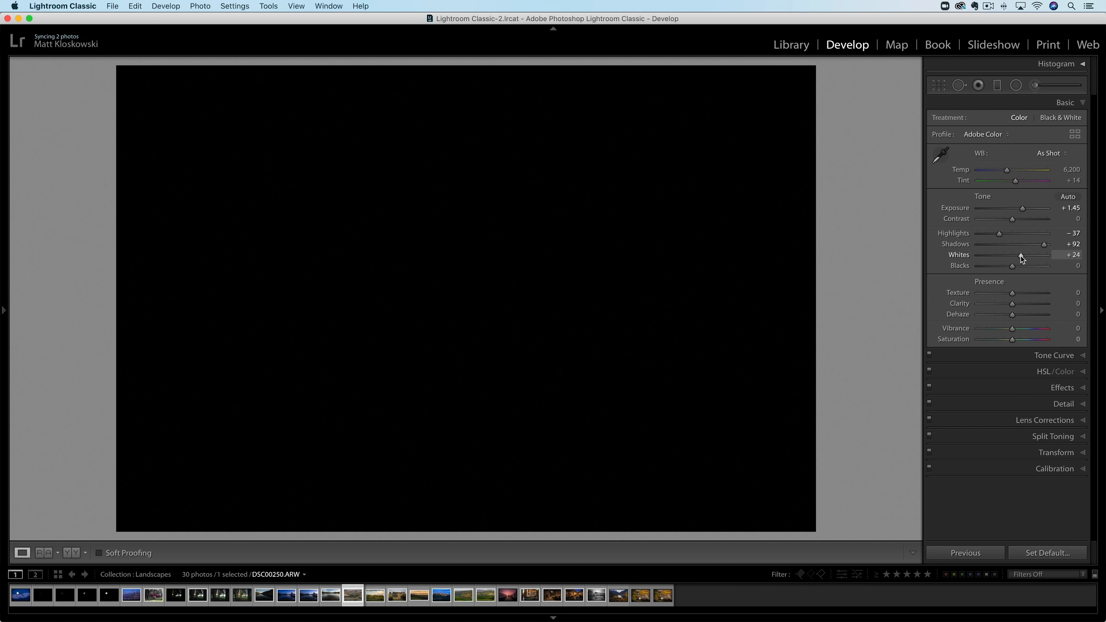
pyautogui.moveTo(1030, 255); pyautogui.dragTo(1037, 254)
pyautogui.moveTo(1034, 256); pyautogui.dragTo(1034, 255)
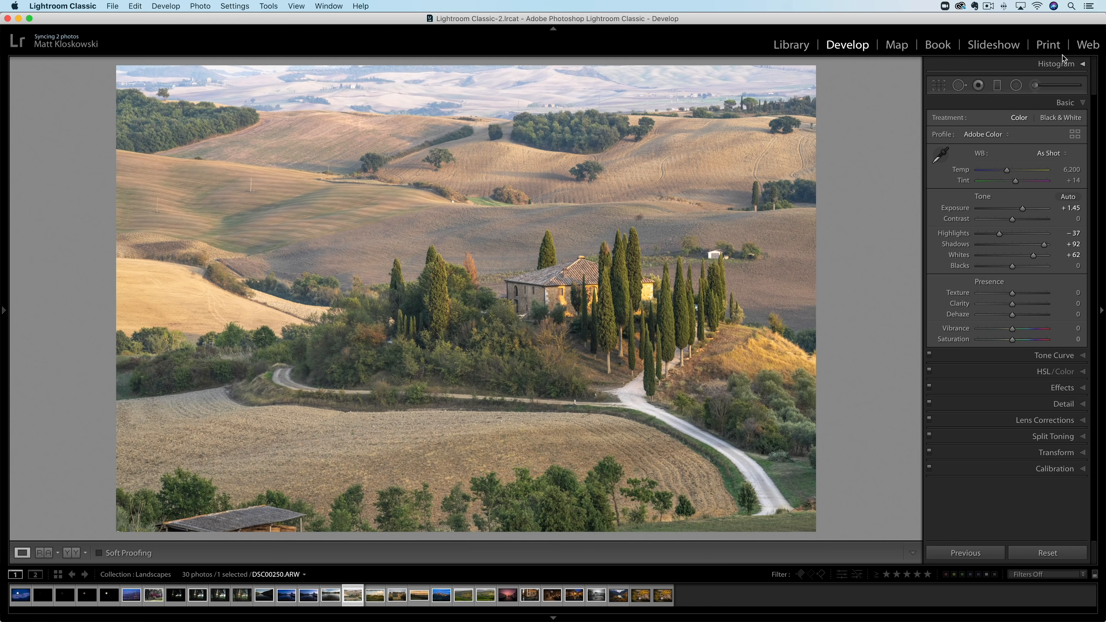
pyautogui.click(1063, 65)
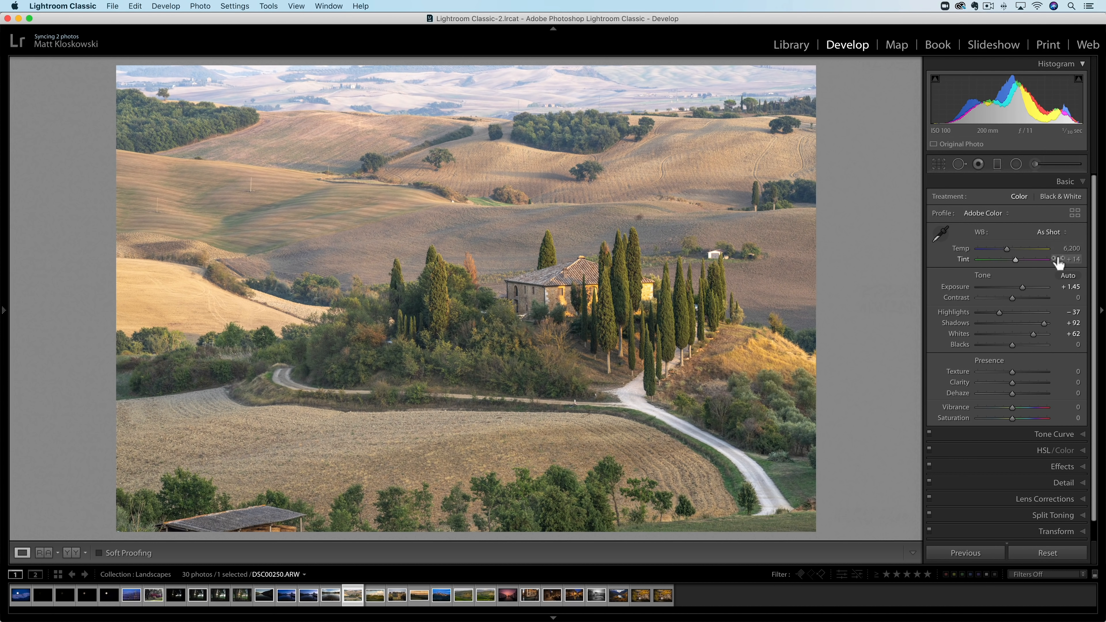
pyautogui.moveTo(1013, 346); pyautogui.dragTo(998, 346)
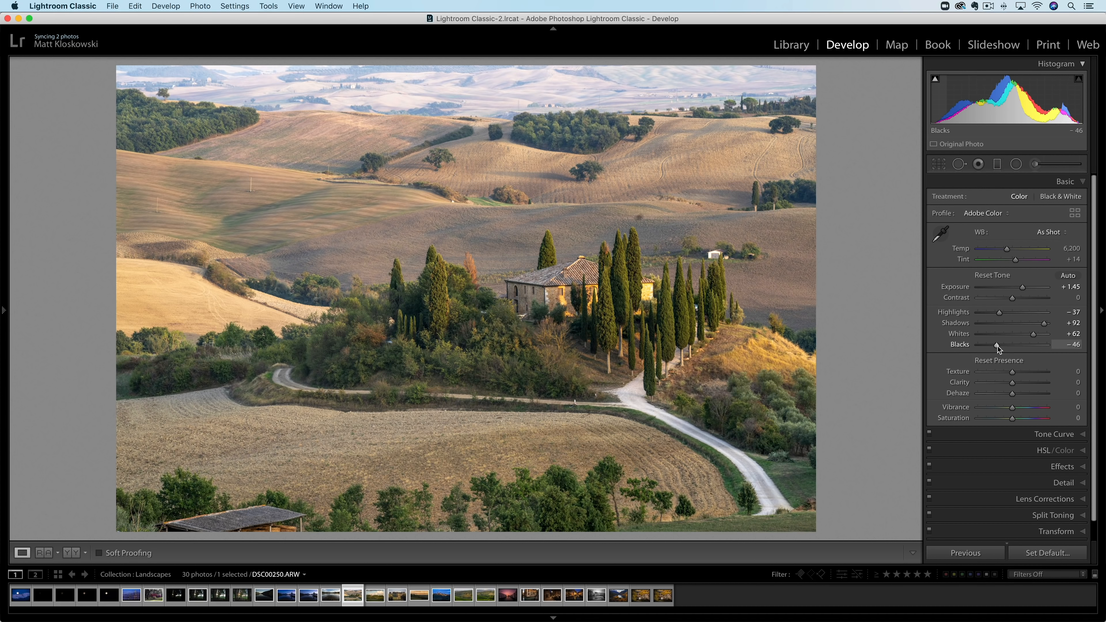